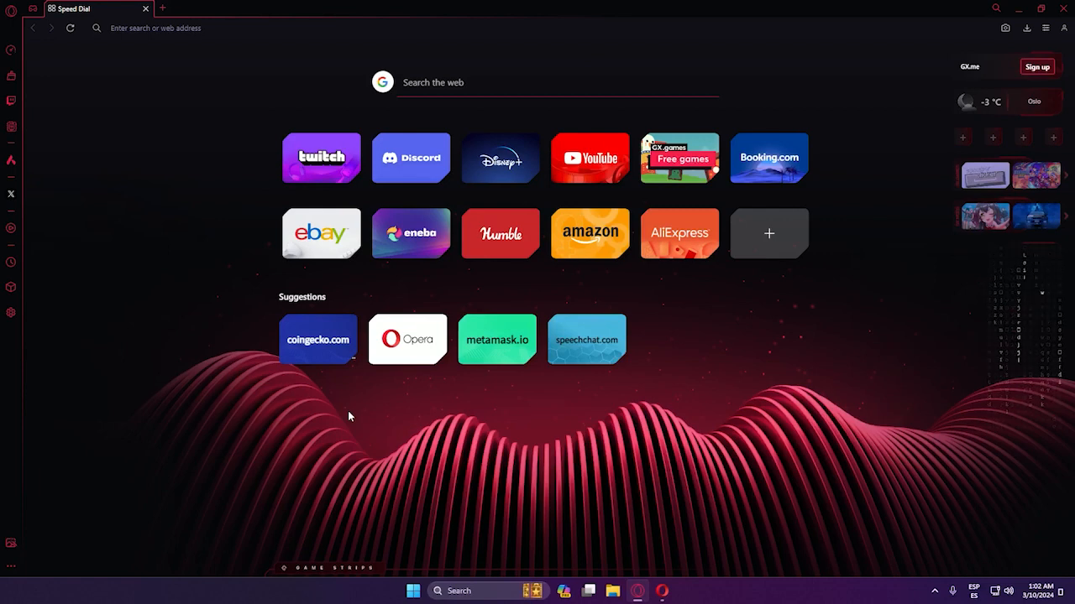
- Open the browser's extensions page and go to the add-ons store to get more extensions
click(10, 11)
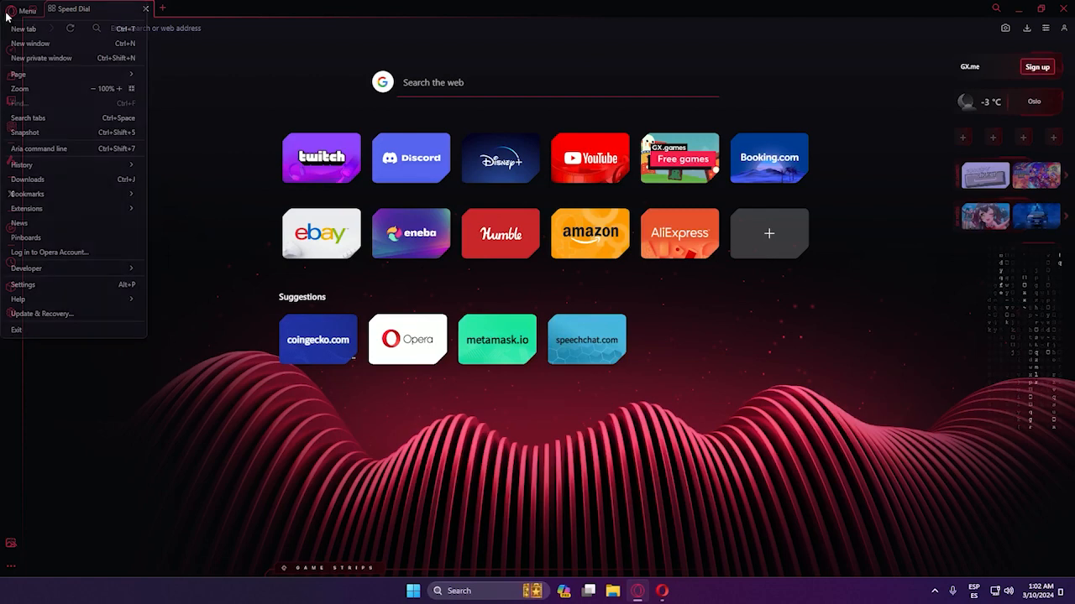
mouse_move(67, 209)
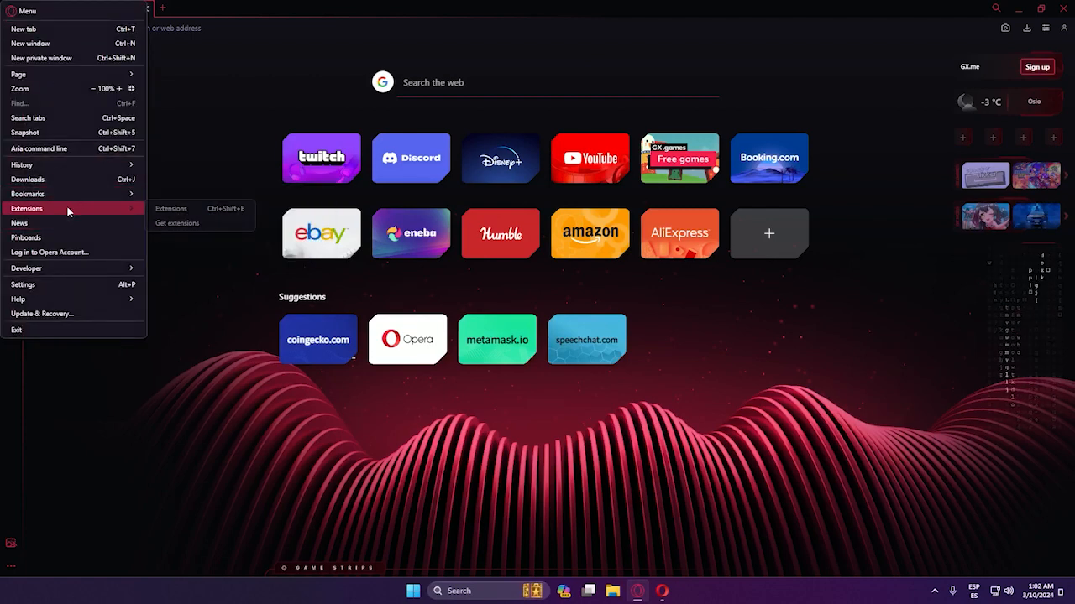
click(173, 209)
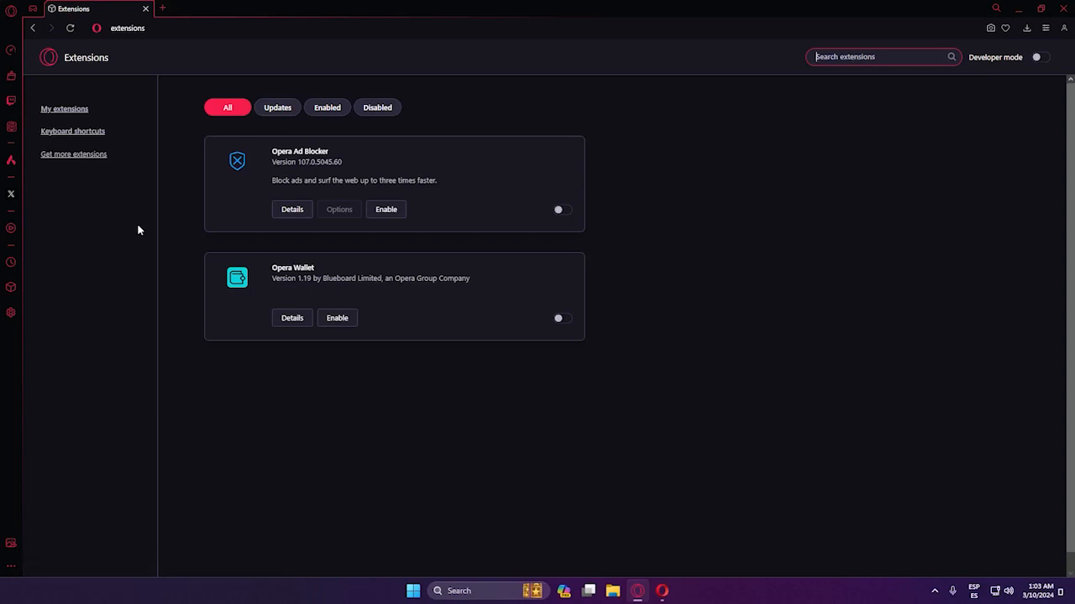
click(75, 156)
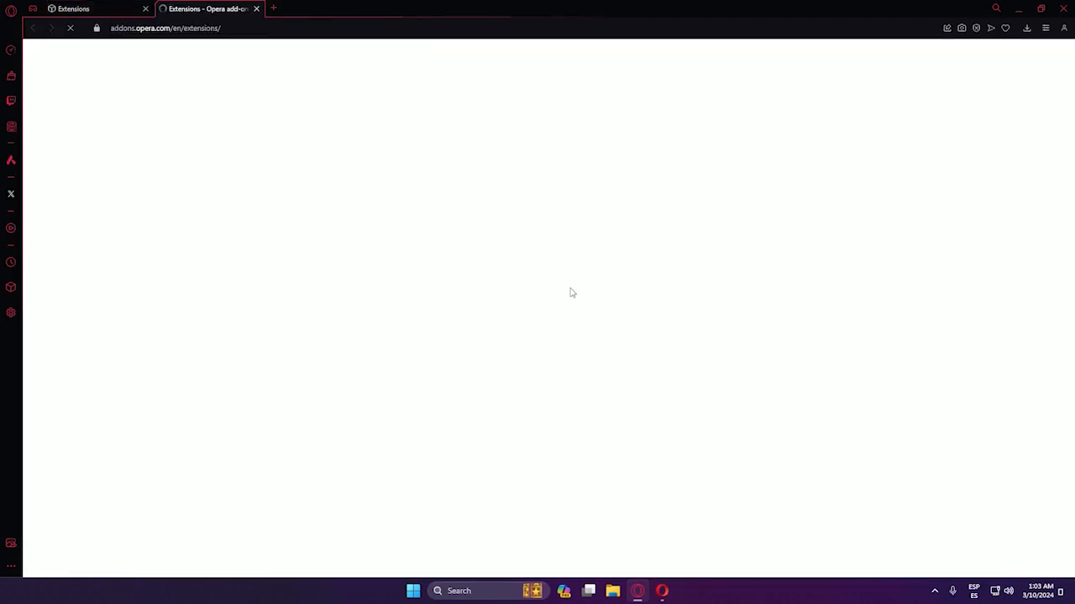
- Search the add-ons store for metamask and add the MetaMask extension to Opera
click(744, 109)
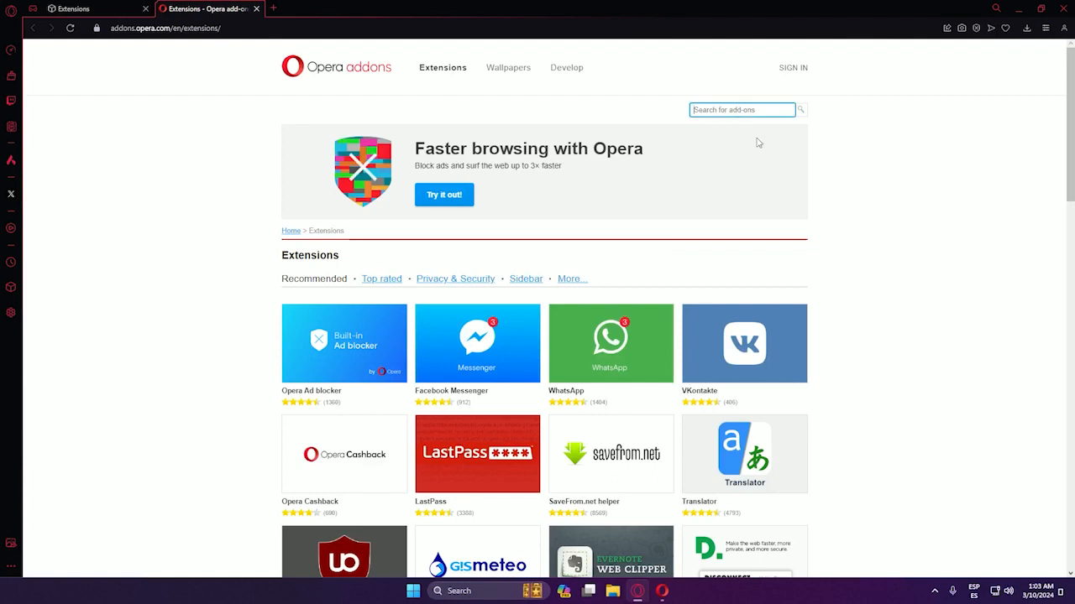
text(metamask)
key(Return)
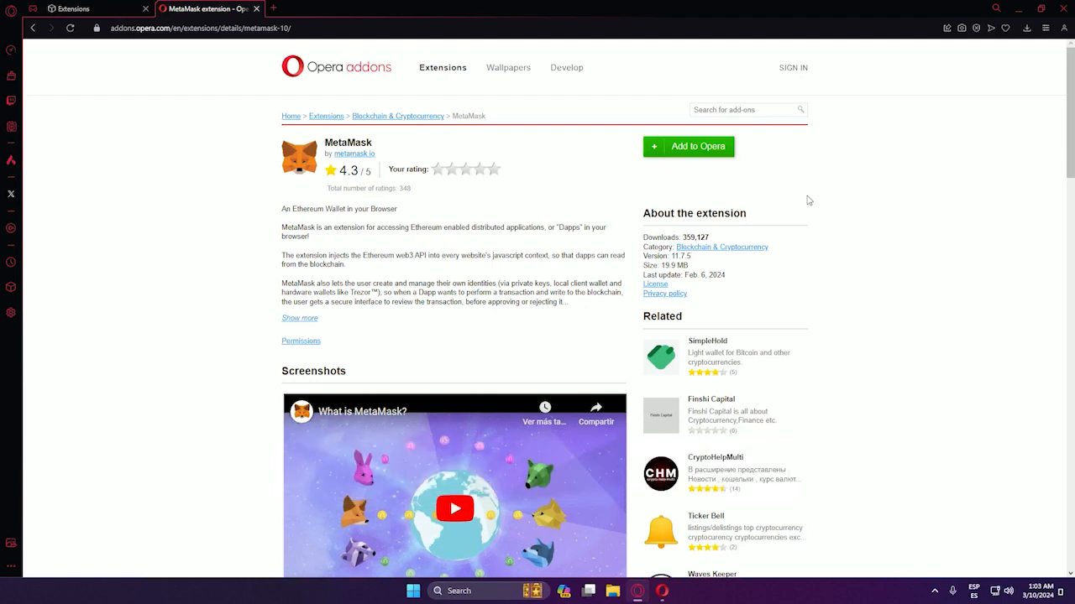
click(694, 153)
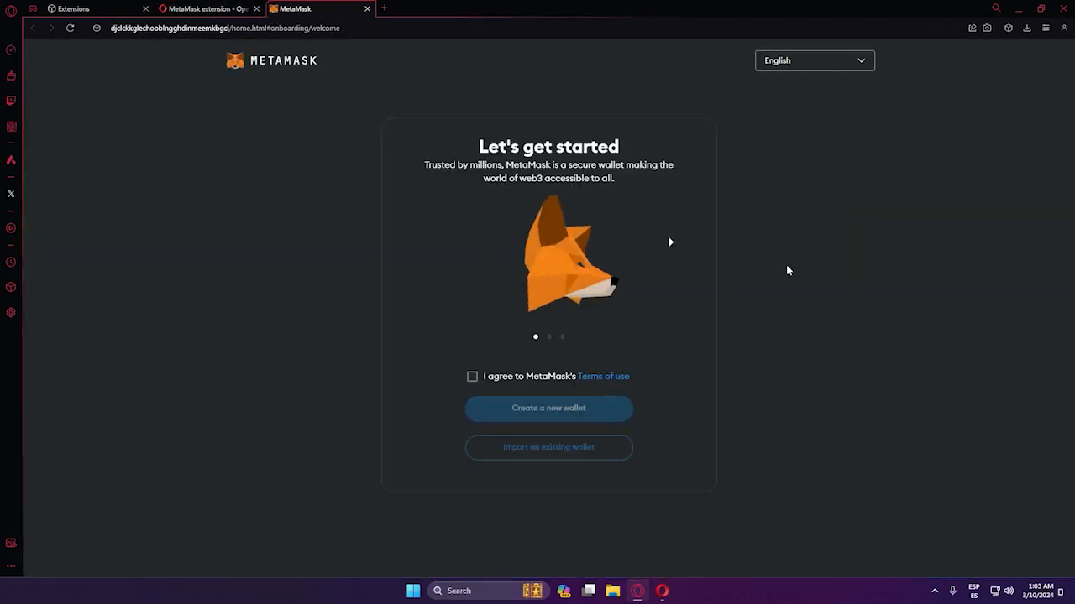
- Accept MetaMask's terms of use, start creating a new wallet and agree to the usage data collection
click(473, 378)
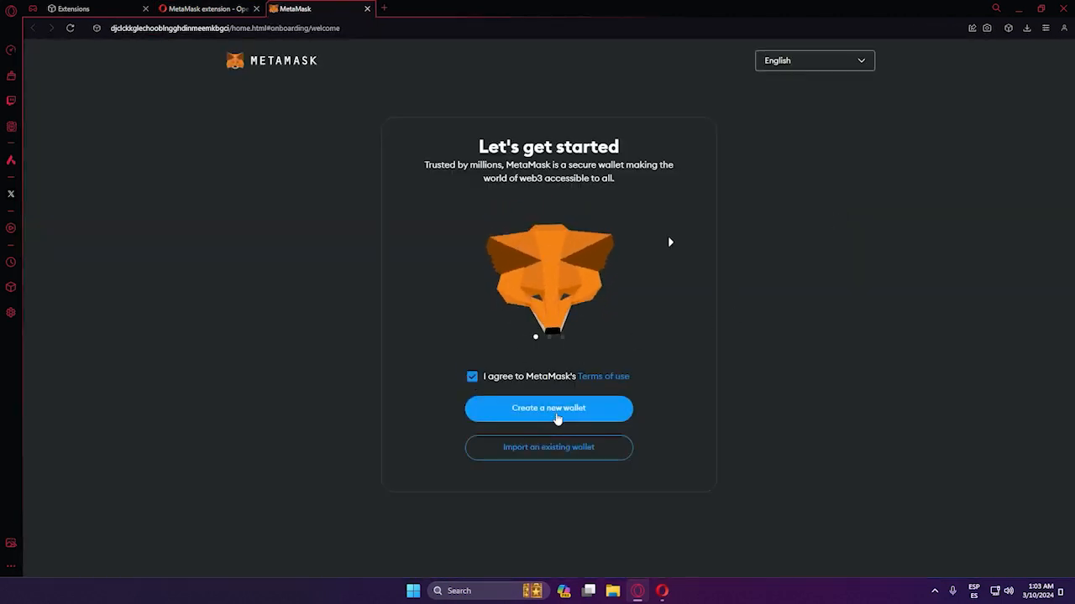
click(560, 411)
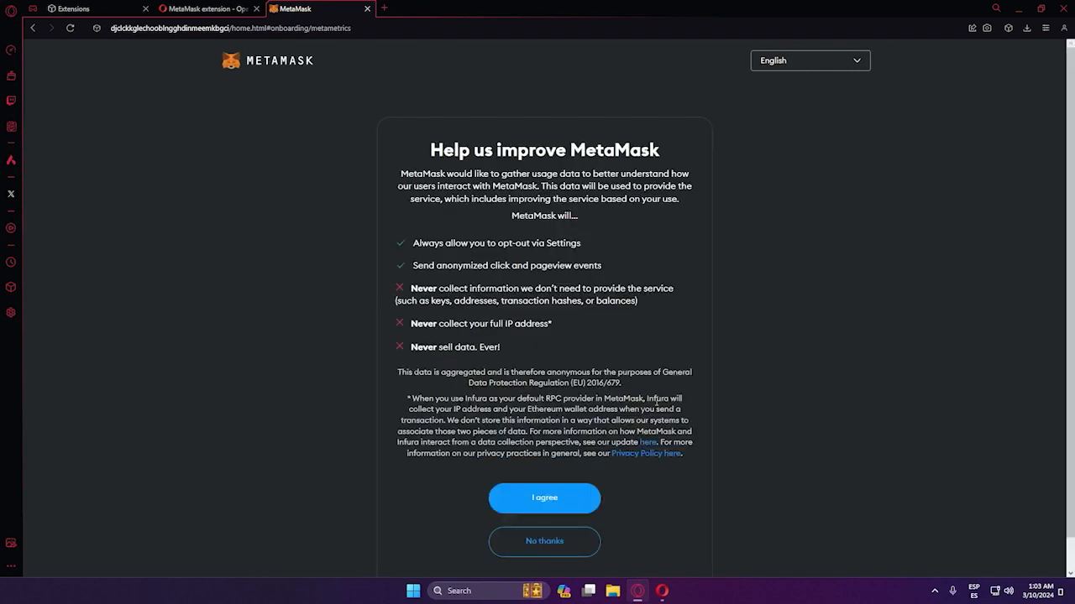
scroll(680, 398, down, 1)
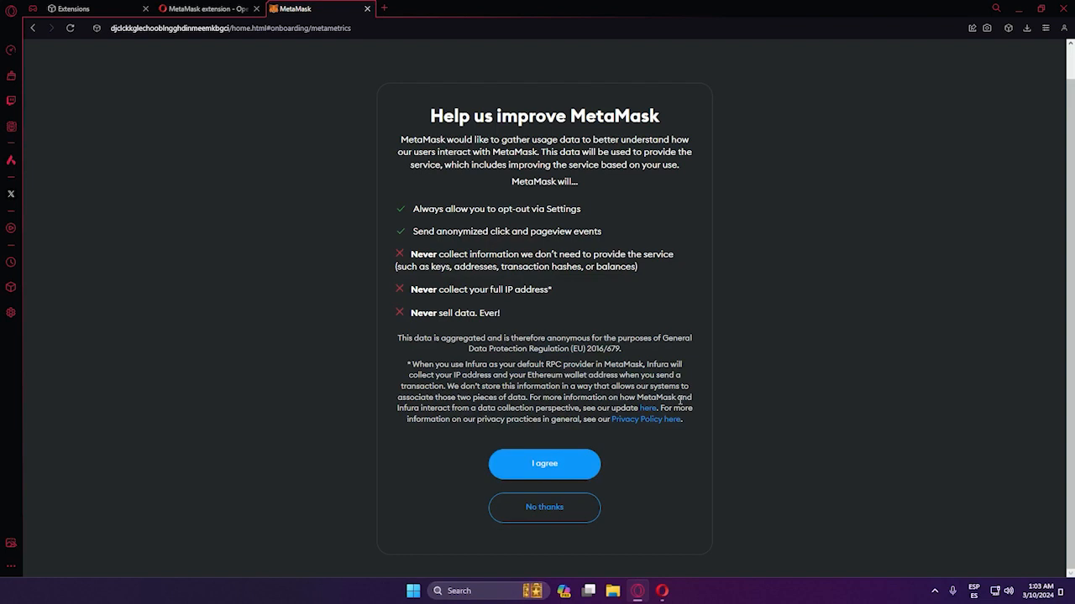
click(554, 469)
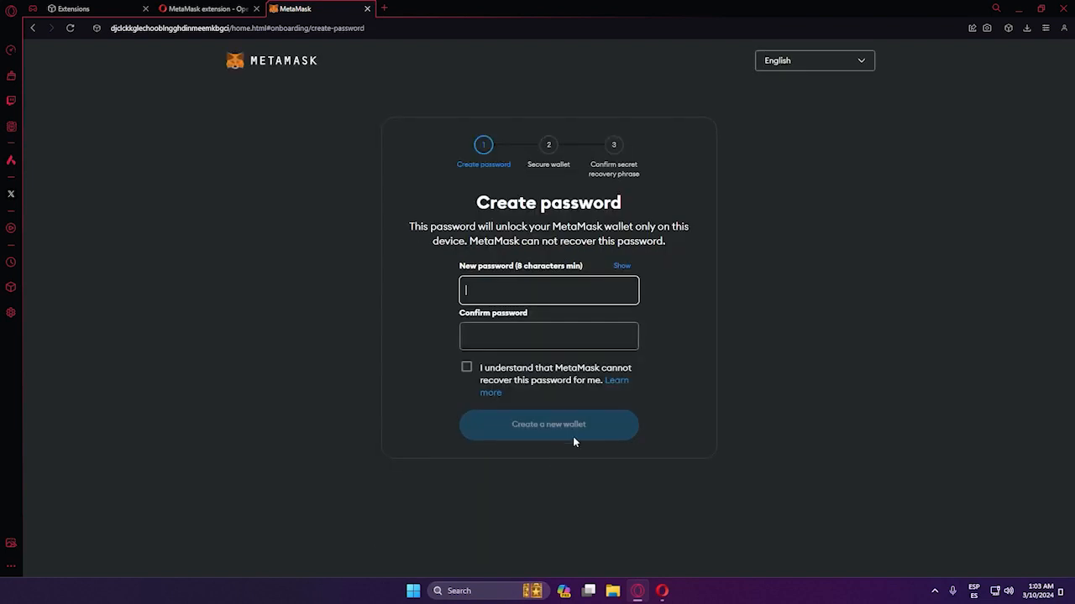
- Enter and confirm the new wallet password, acknowledge that MetaMask cannot recover it, and create the wallet
click(530, 299)
text(*****)
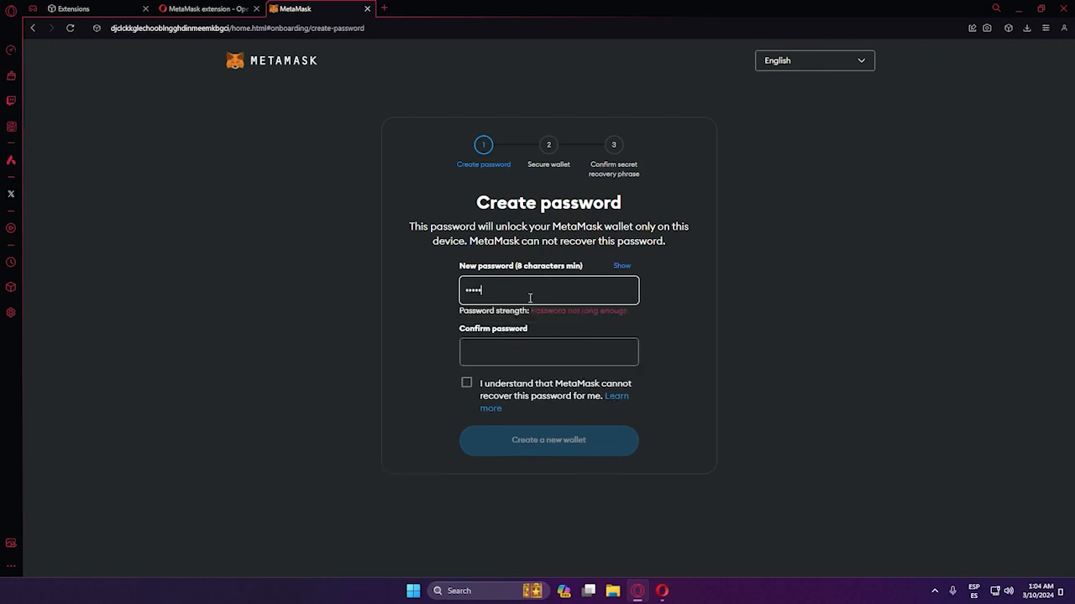
text(*****)
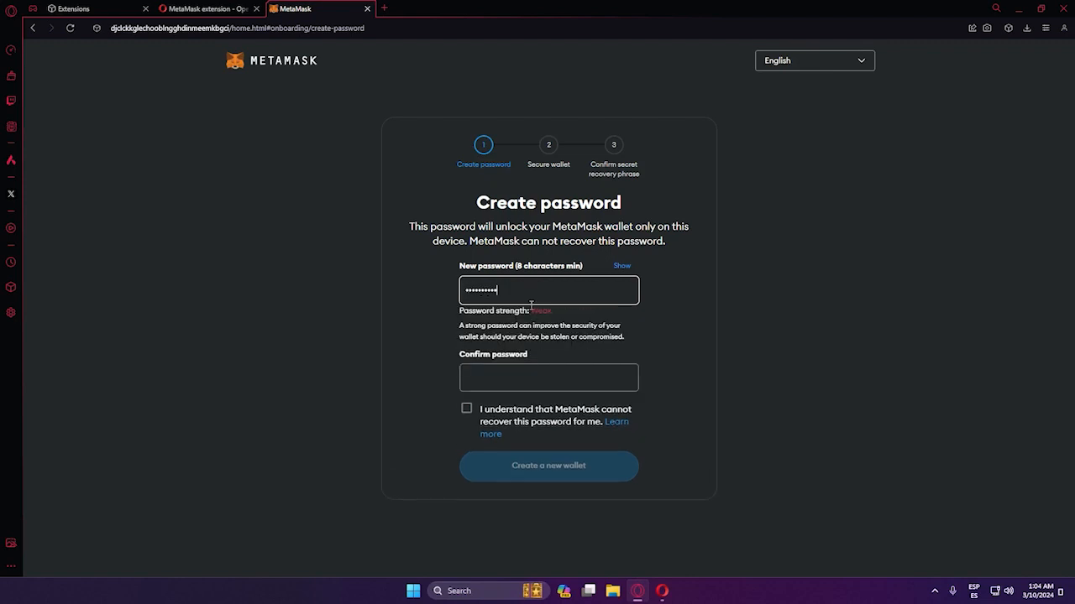
double_click(531, 298)
text(**********)
key(Tab)
text(******)
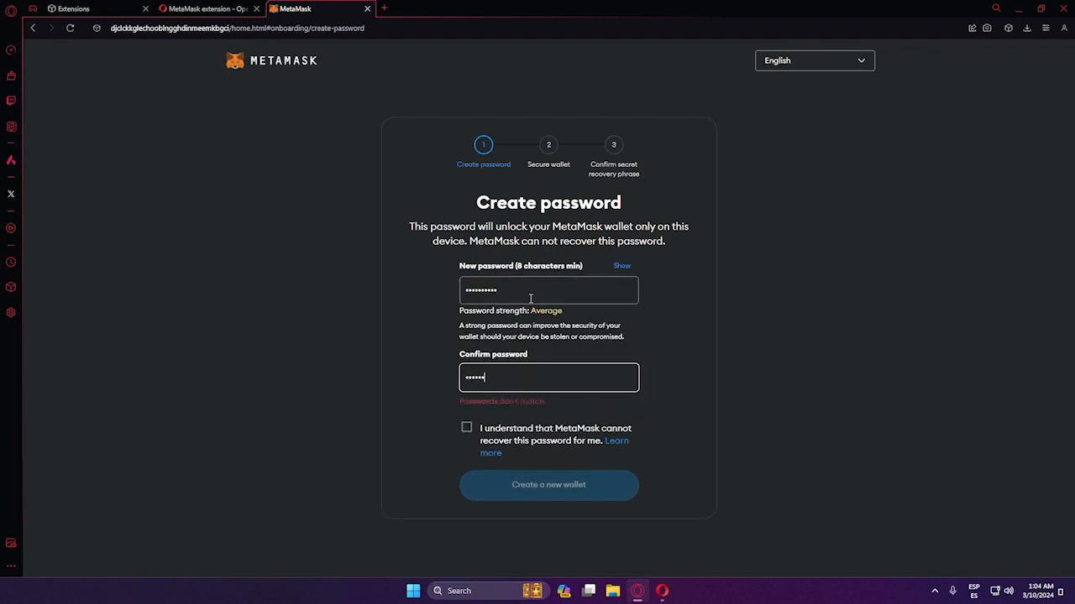
text(****)
click(467, 409)
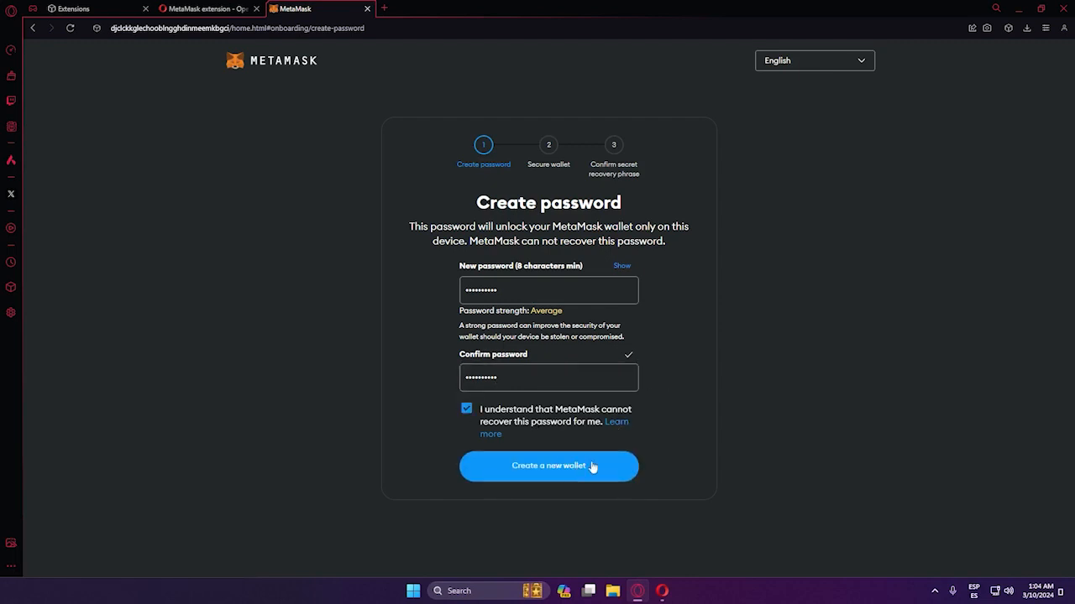
click(521, 475)
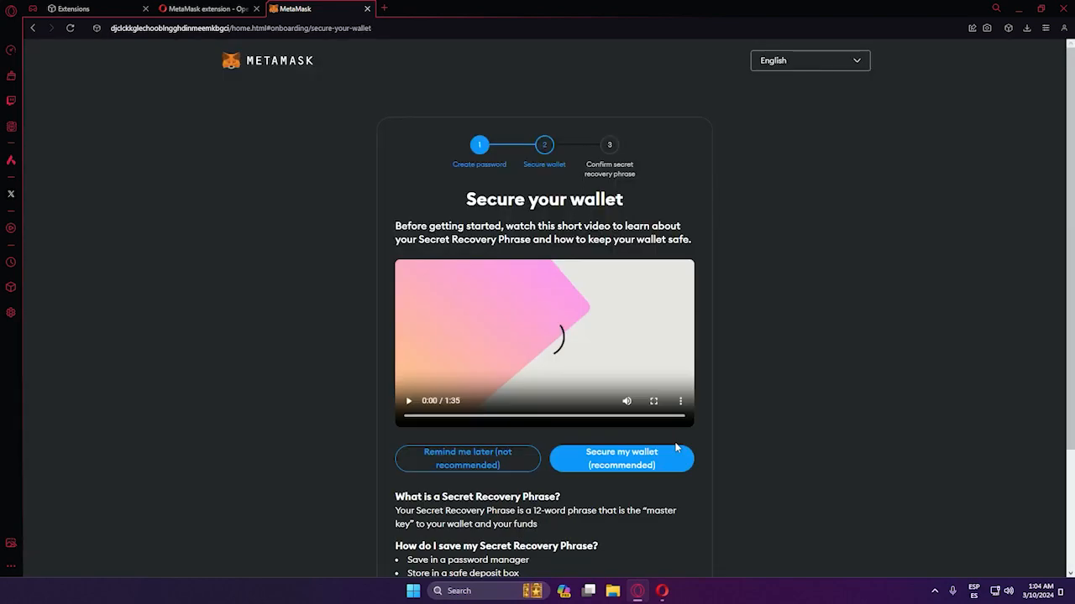
- Choose the recommended option to secure the wallet, then reveal the Secret Recovery Phrase and capture a screenshot of it
scroll(542, 244, down, 3)
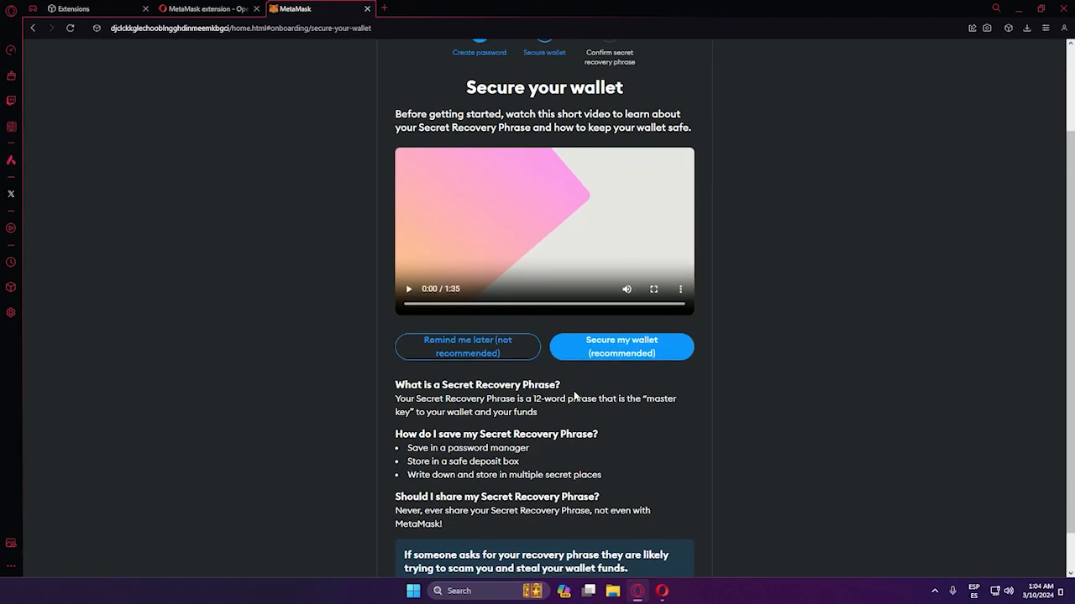
scroll(579, 394, up, 1)
scroll(668, 149, down, 2)
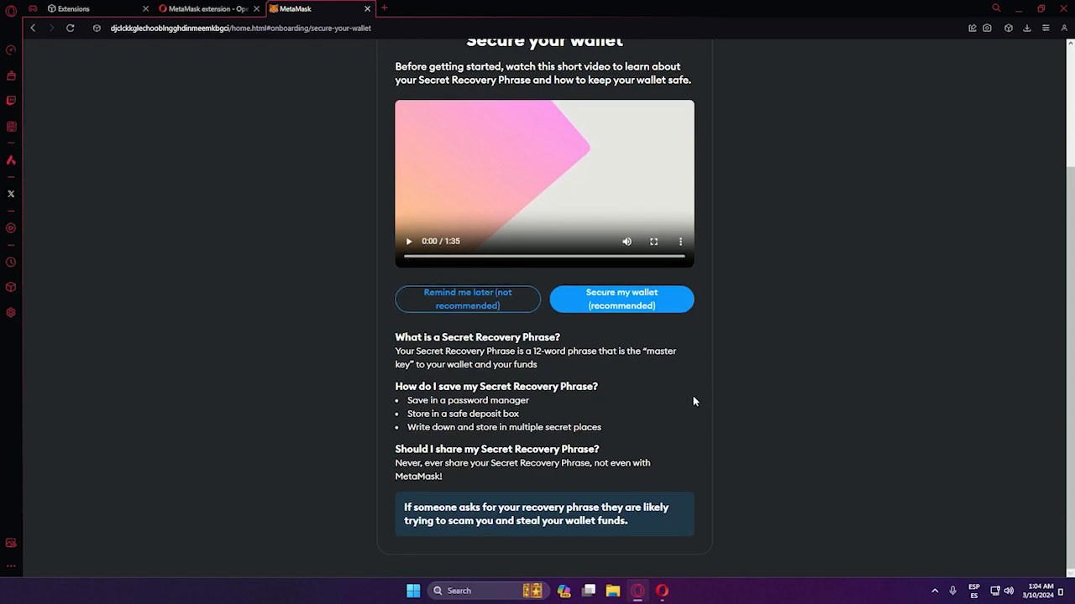
click(632, 309)
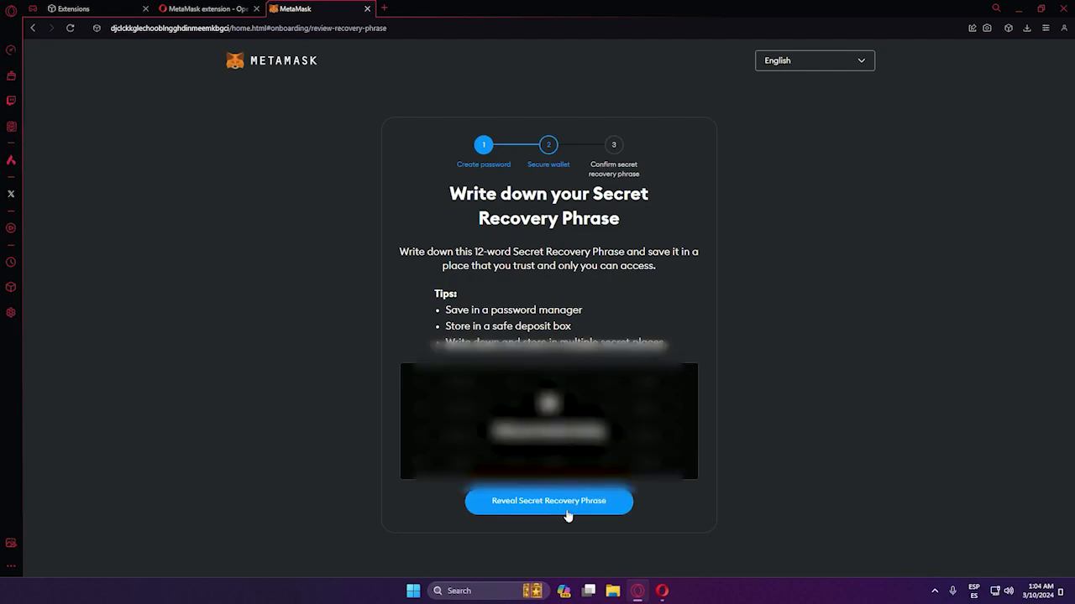
click(541, 508)
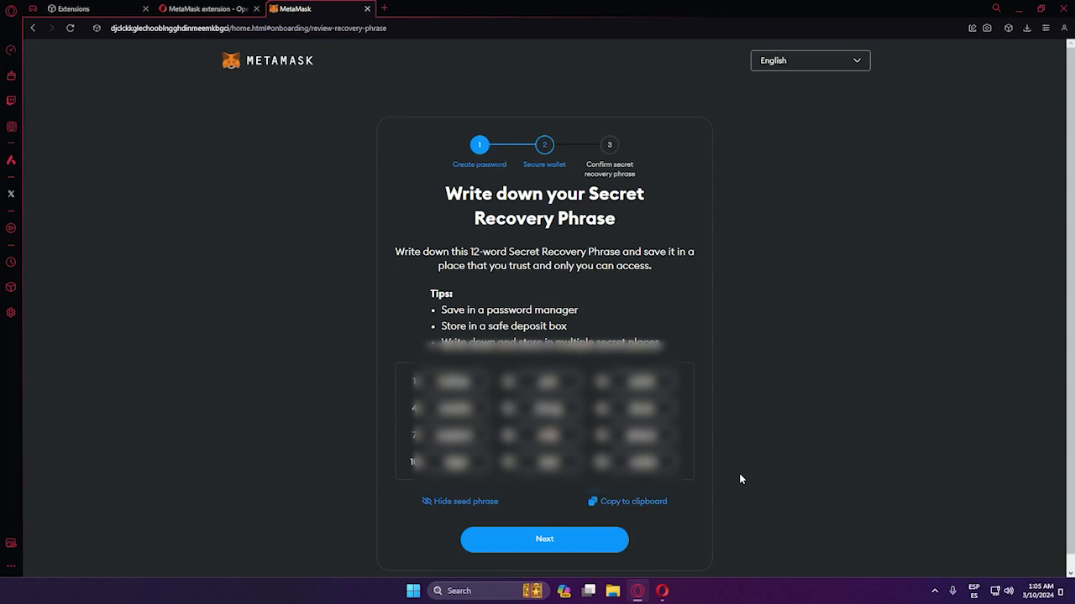
key(super+shift+s)
drag(383, 351, 704, 491)
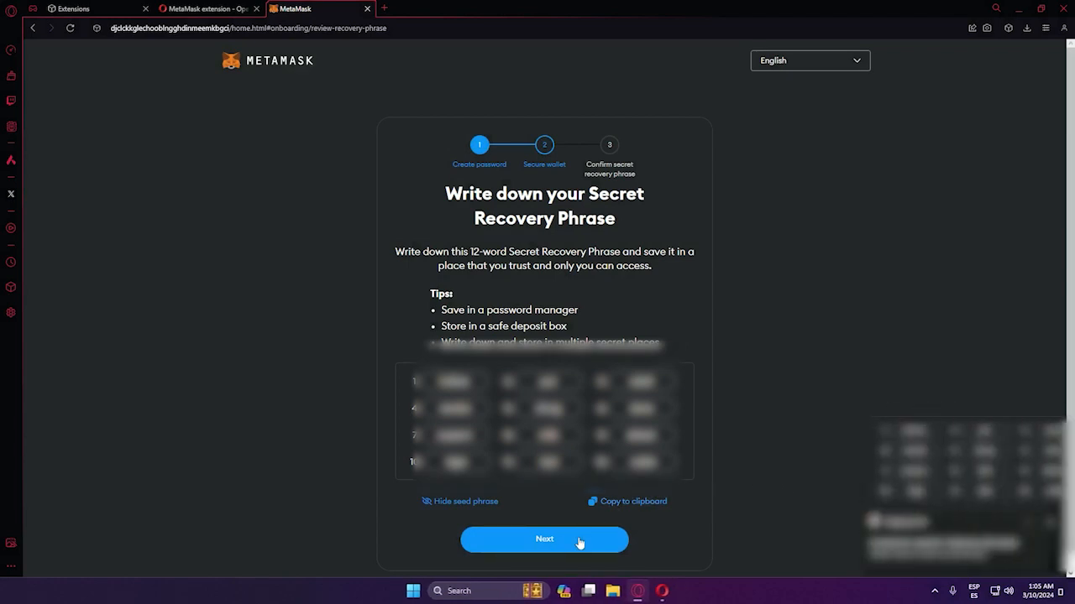
- Proceed to the recovery phrase check, fill in the missing Secret Recovery Phrase words and confirm them
click(588, 539)
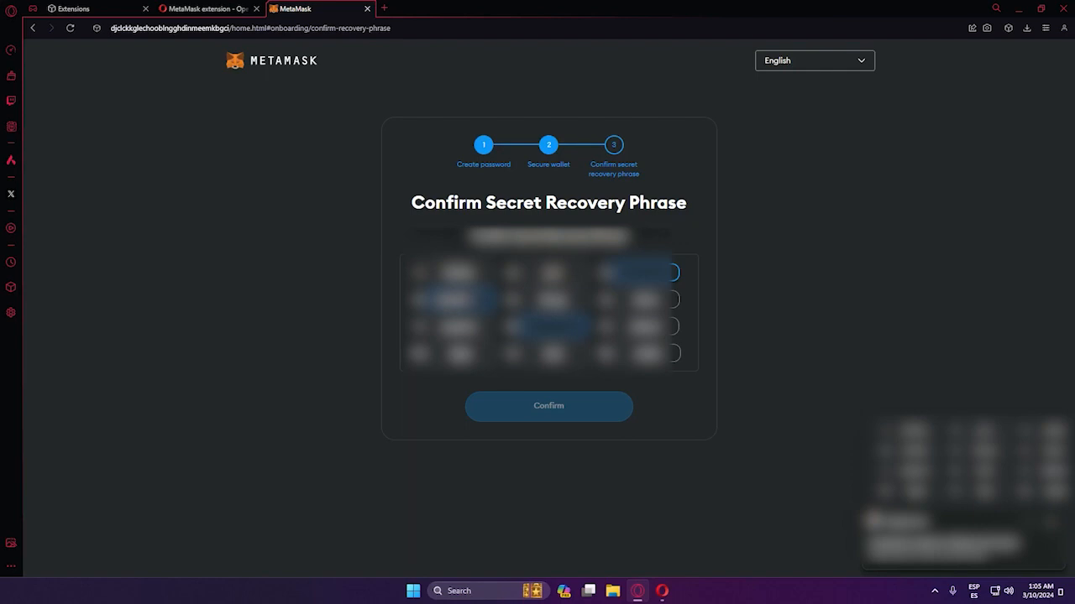
click(638, 273)
text(*****)
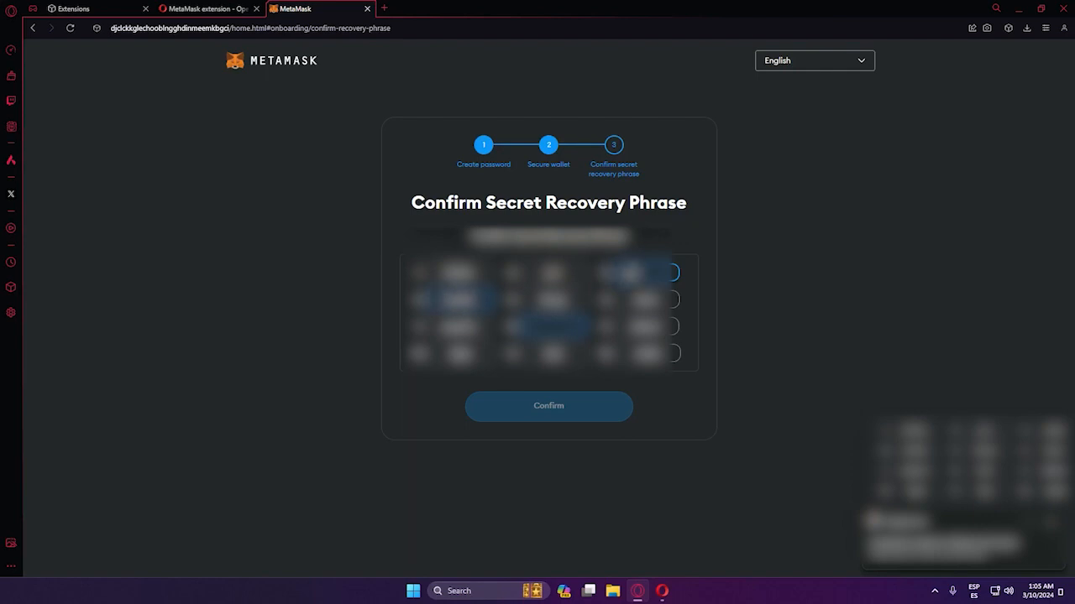
click(544, 326)
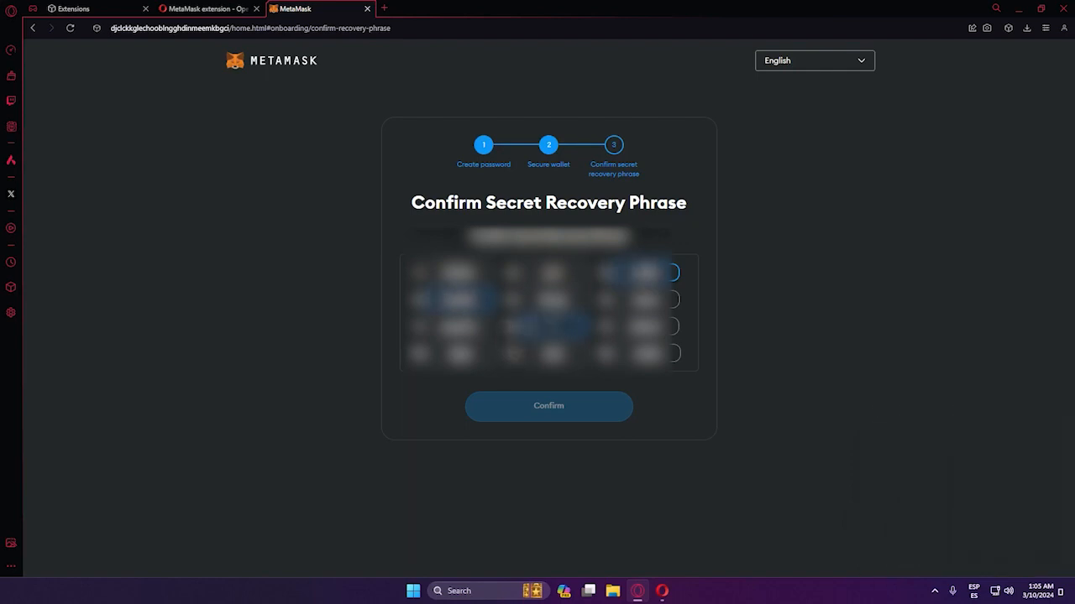
text(*****)
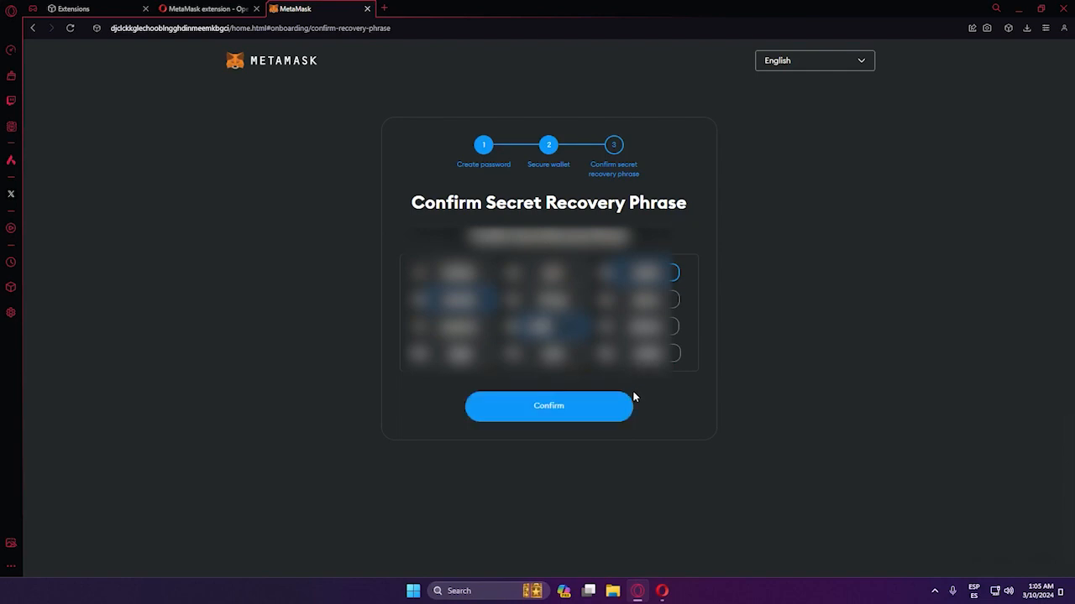
click(630, 400)
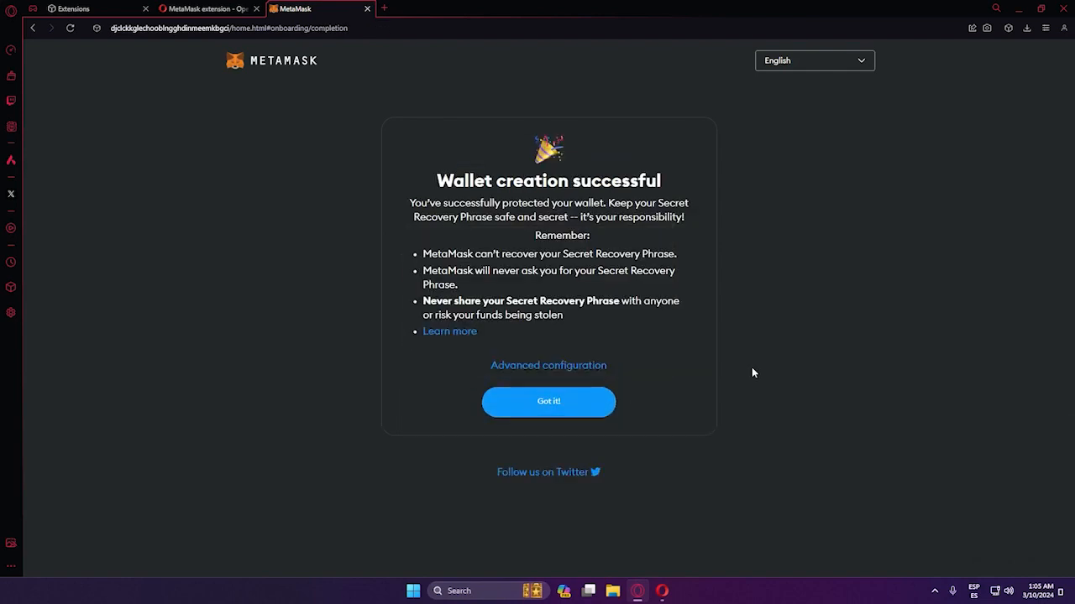
- Acknowledge the wallet creation notice and complete the extension pinning guide to reach the wallet's home page
click(559, 405)
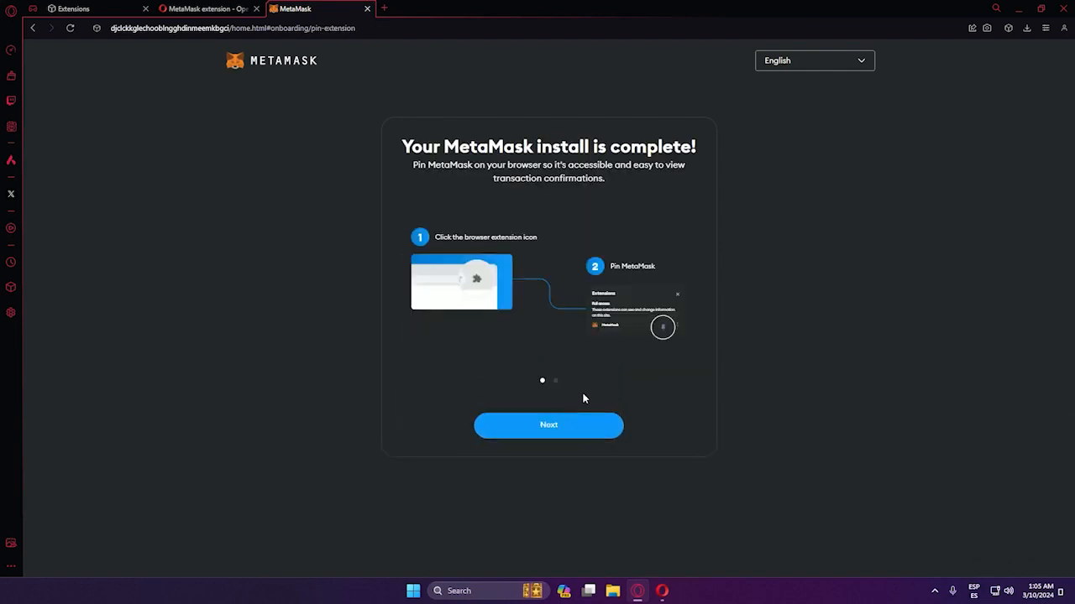
click(546, 428)
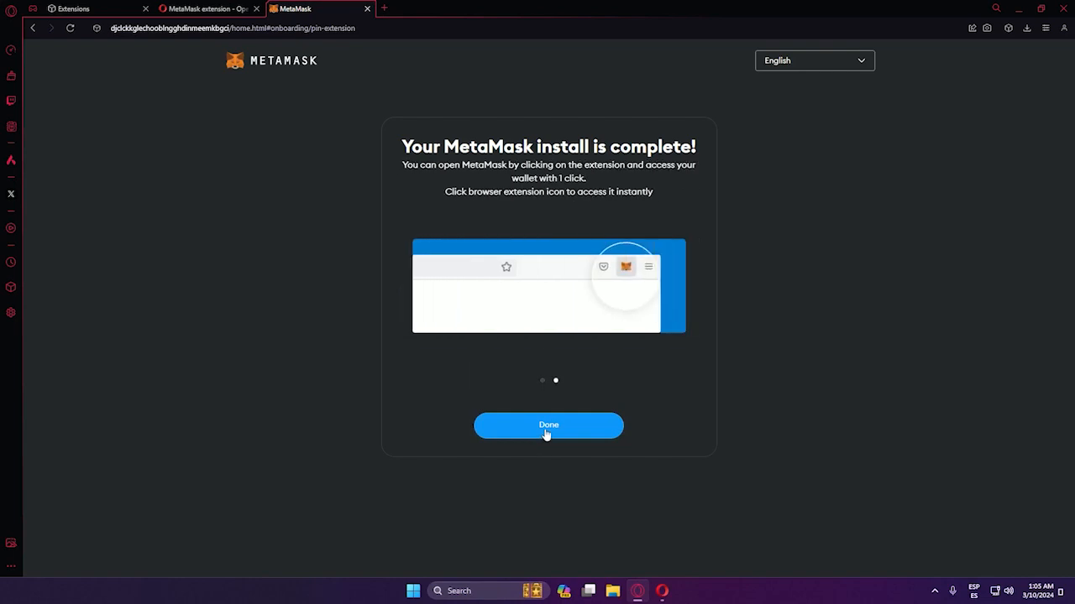
click(546, 428)
click(672, 112)
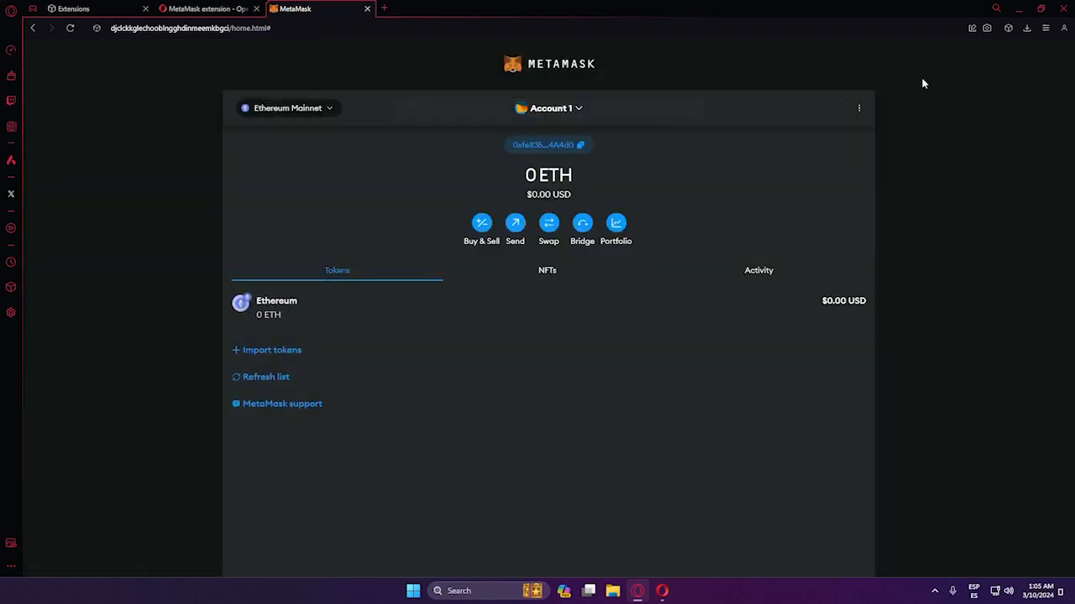
- Pin the MetaMask extension in the browser and replace the wallet tab with a new Speed Dial tab
click(1009, 29)
click(992, 104)
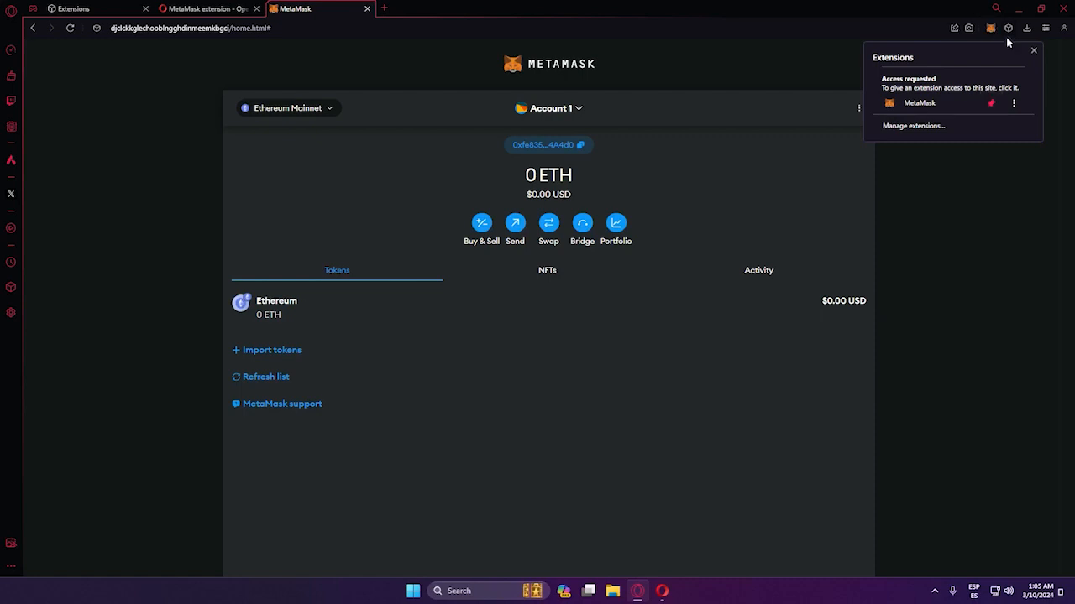
click(367, 9)
click(272, 9)
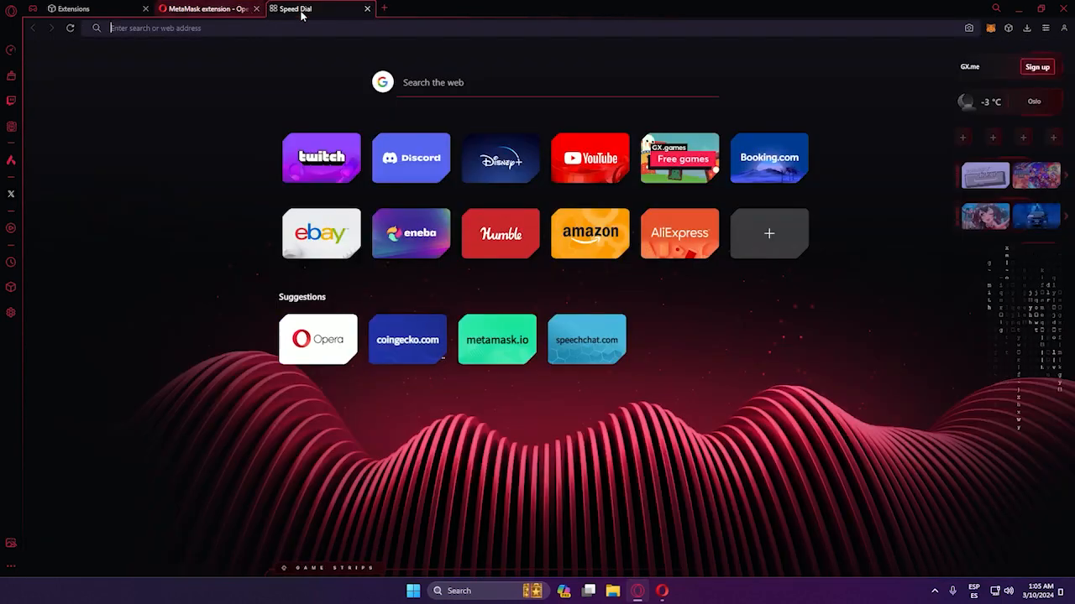
- Open the MetaMask wallet from the pinned extension, dismiss the What's new notice and complete the three-part introduction tour
right_click(992, 30)
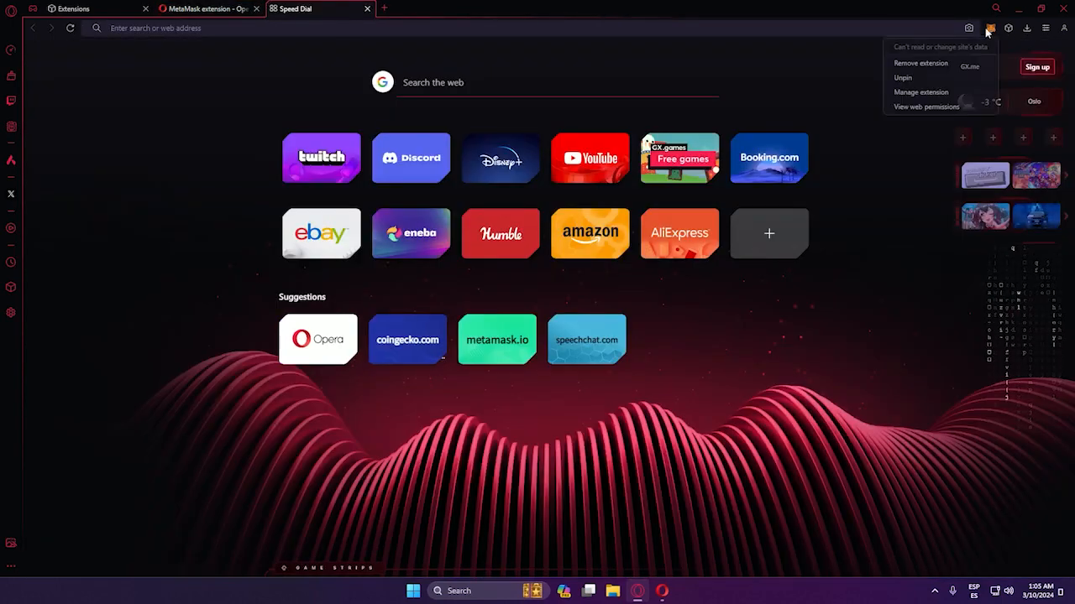
click(992, 31)
scroll(987, 224, down, 5)
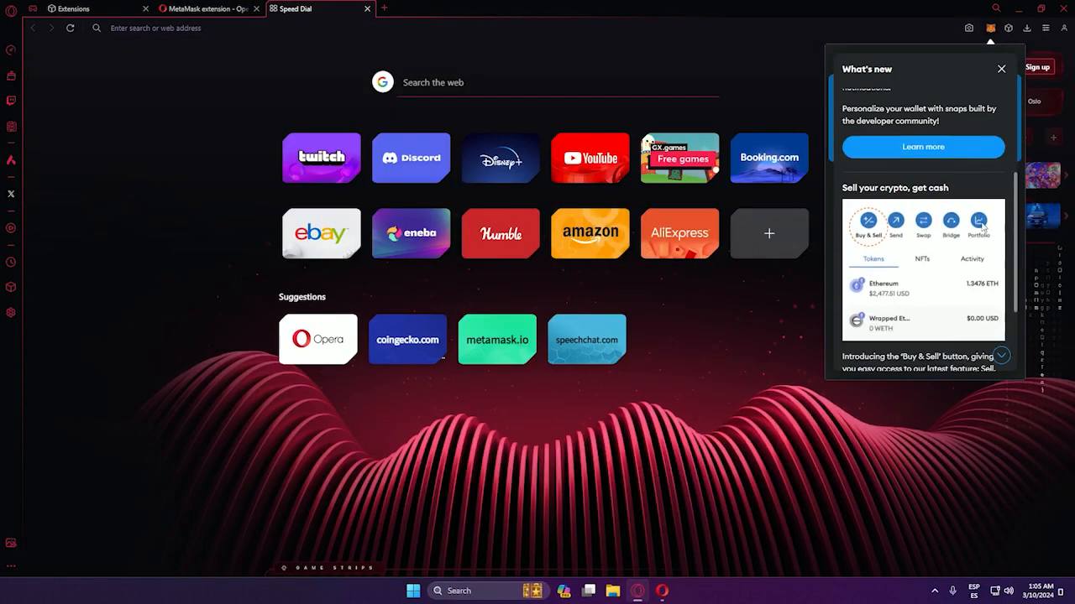
scroll(986, 224, up, 5)
scroll(987, 224, down, 5)
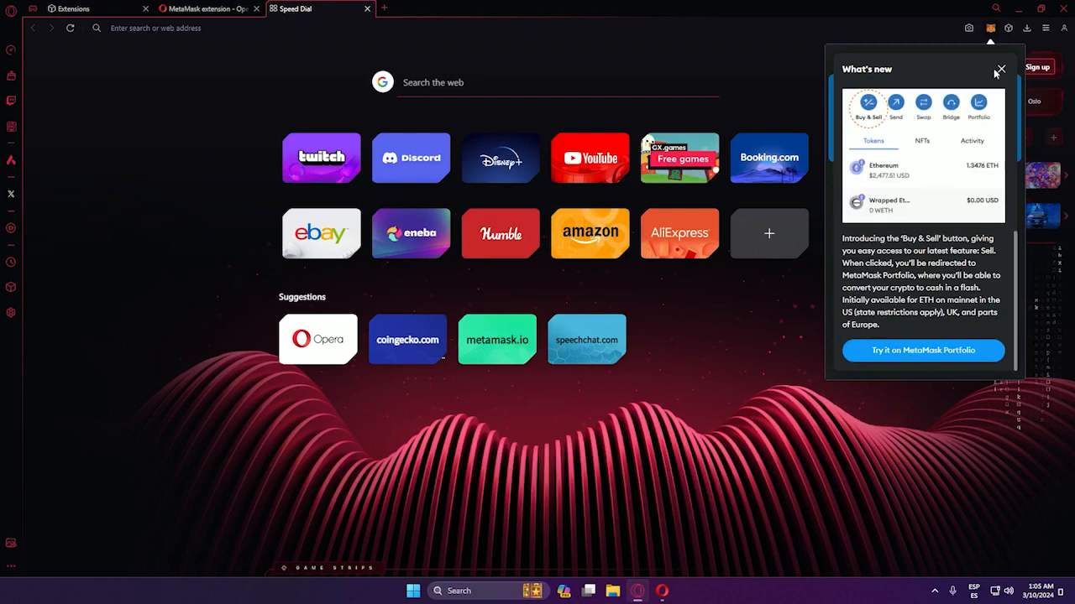
click(1001, 69)
click(992, 143)
click(992, 141)
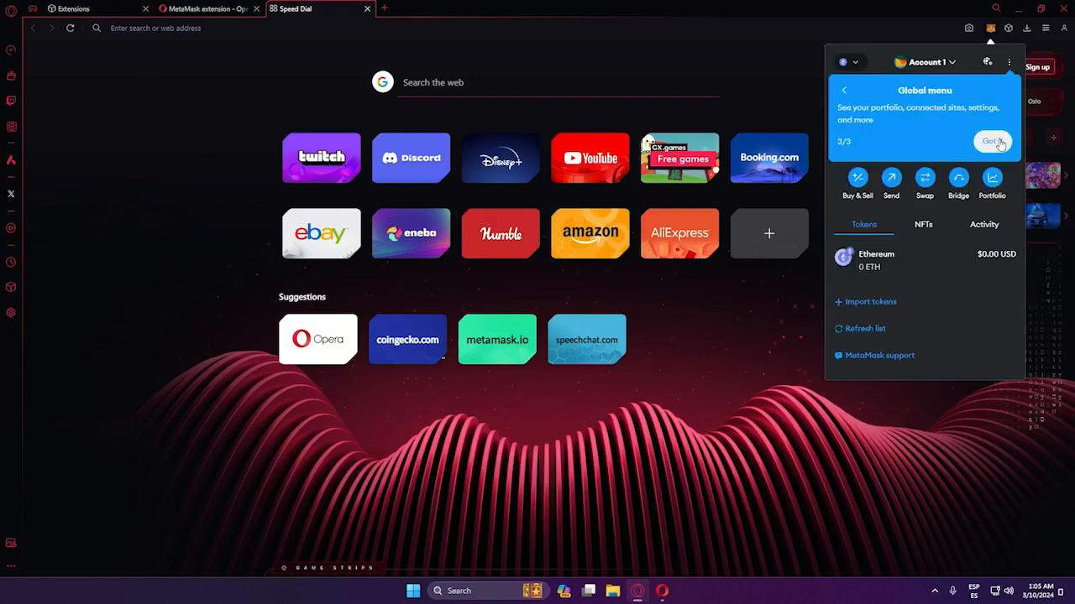
click(991, 141)
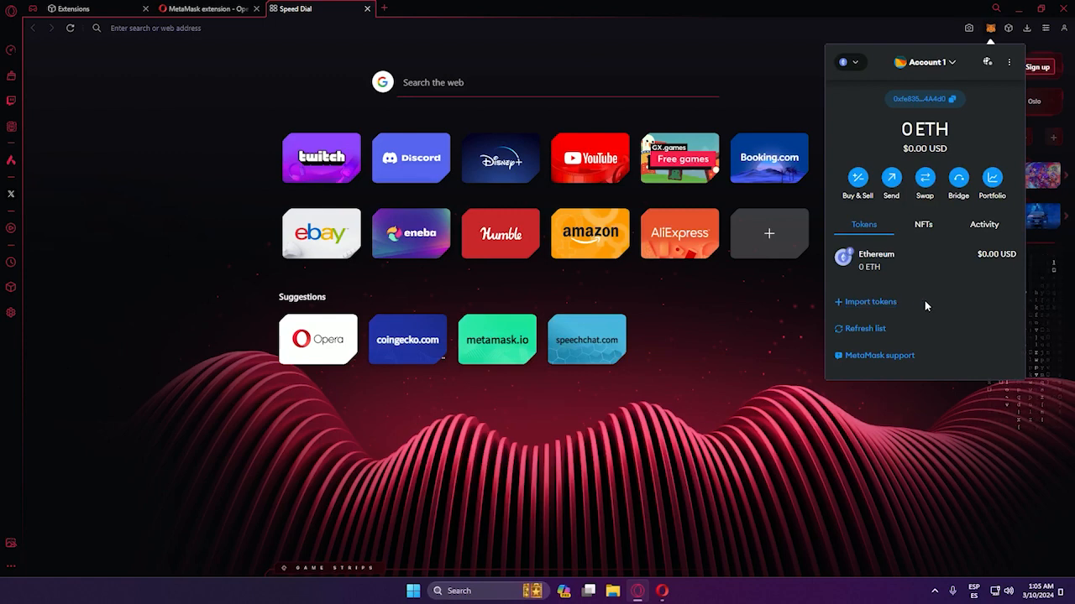
- Search the importable tokens for "usdt", import Tether USD (USDT) into the wallet and return to the token list
click(871, 303)
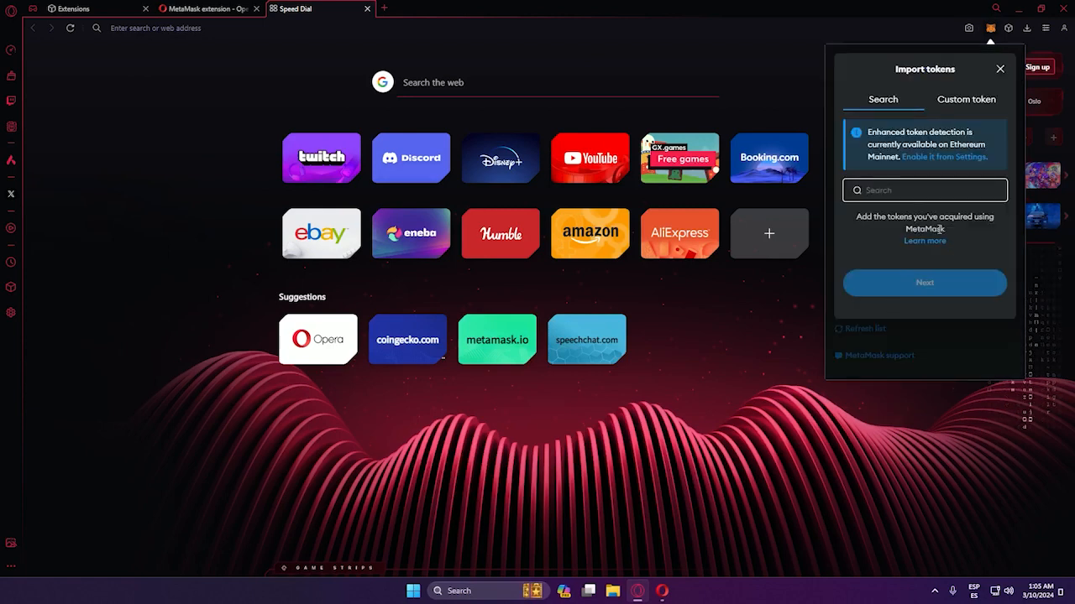
text(usdt)
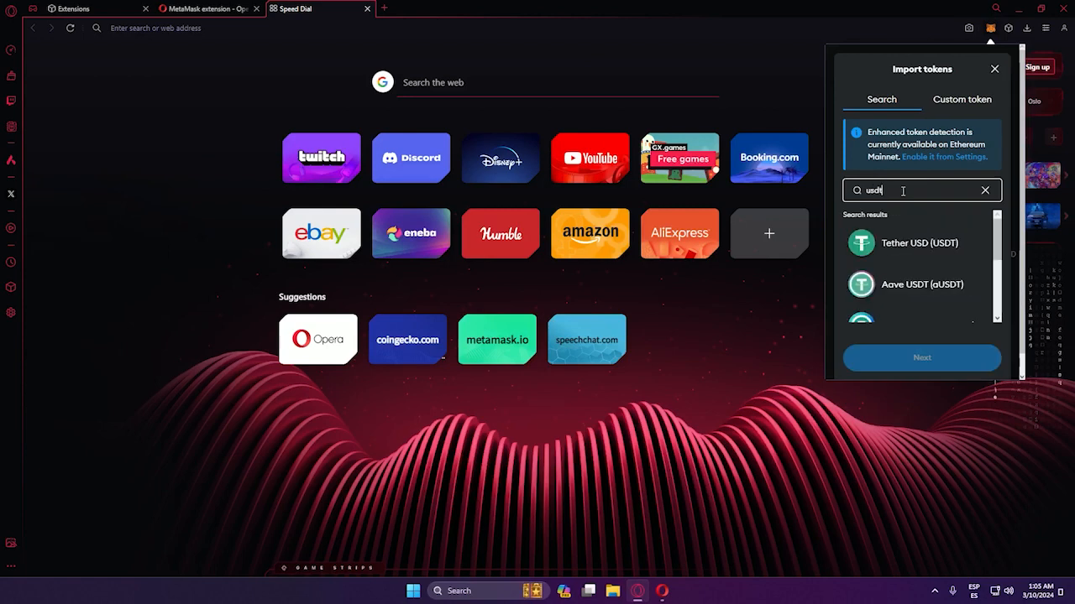
scroll(919, 265, down, 1)
scroll(918, 265, up, 1)
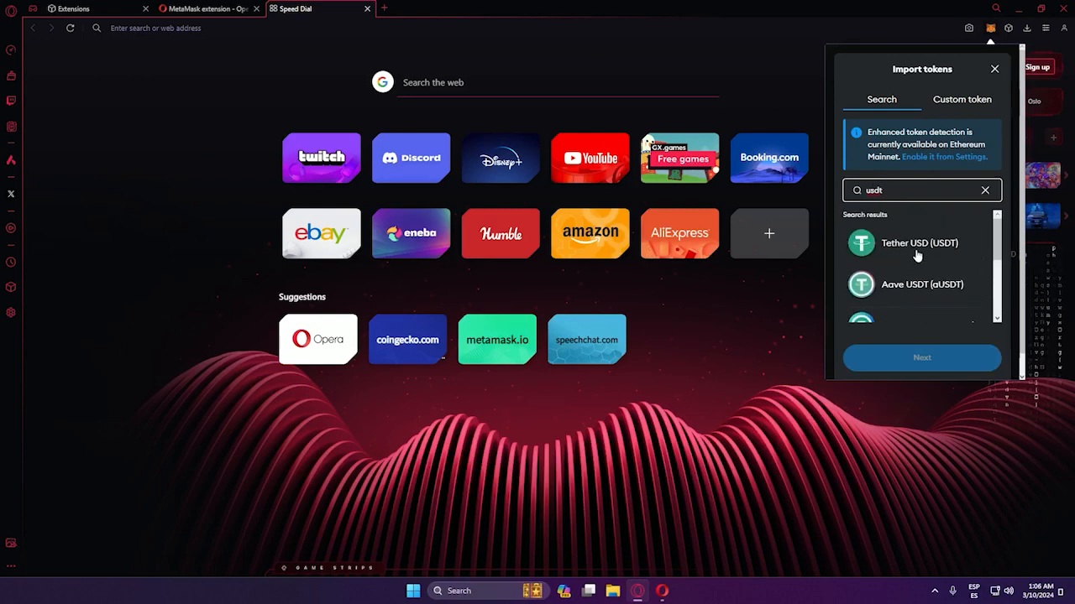
click(884, 251)
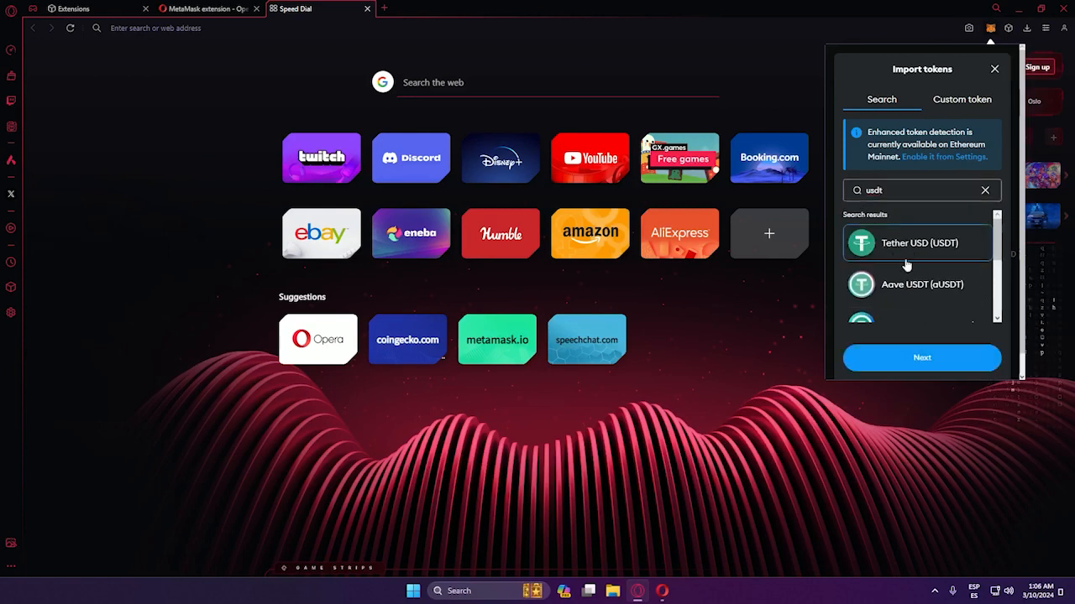
click(910, 357)
click(948, 192)
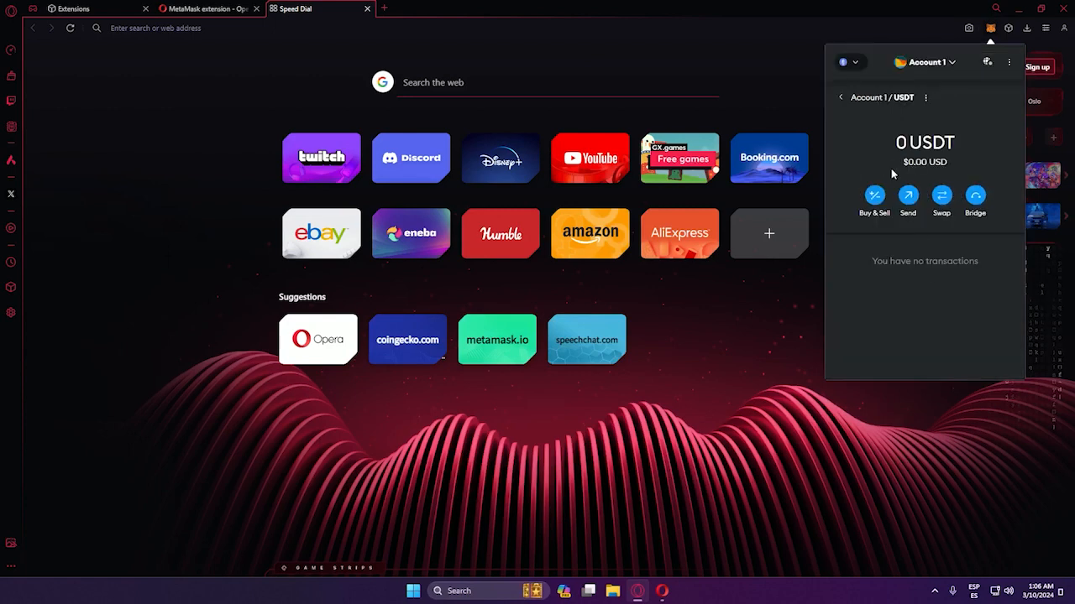
click(841, 97)
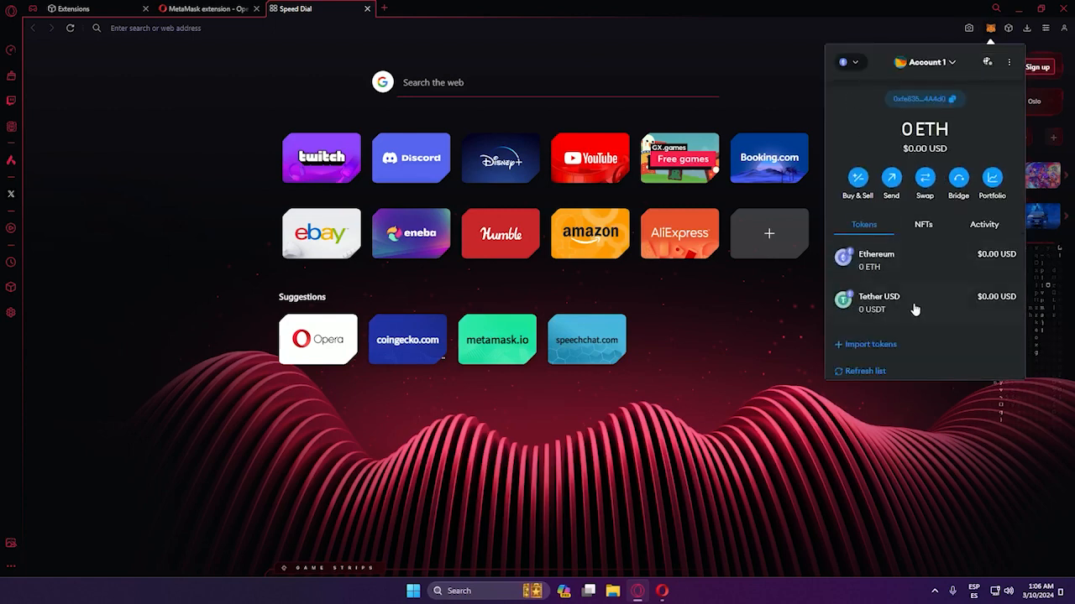
- View the custom token import form, then search the web for "coingecko" in a new tab and open the CoinGecko site
click(880, 313)
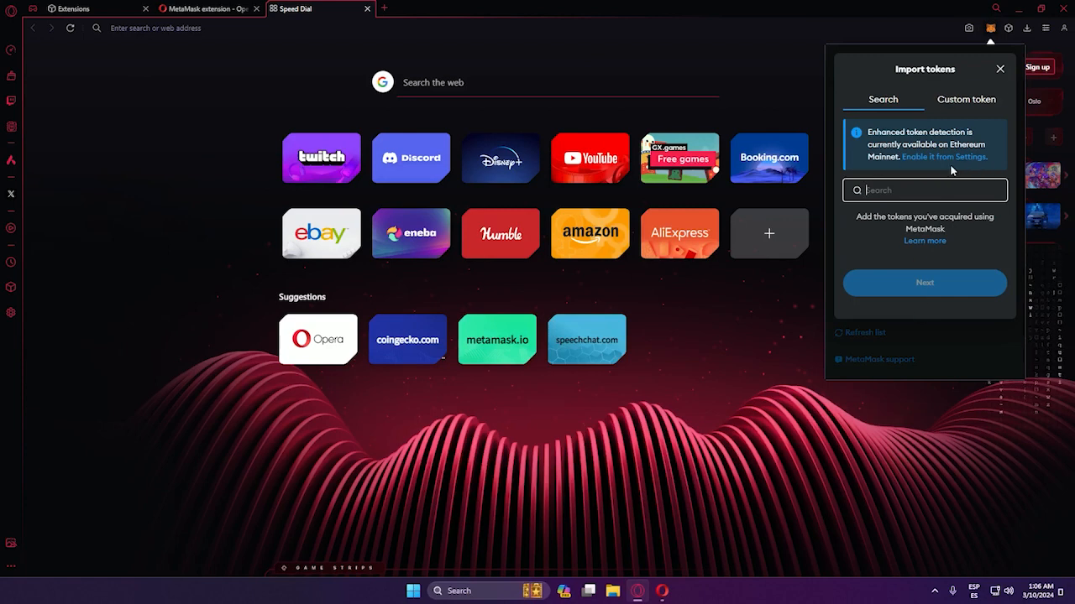
click(965, 103)
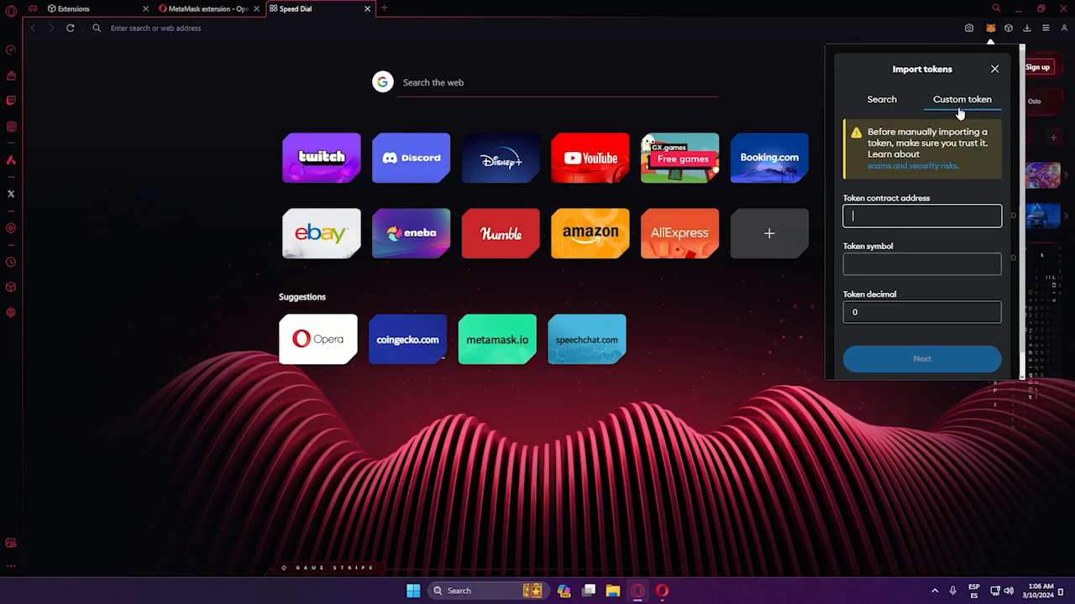
click(385, 11)
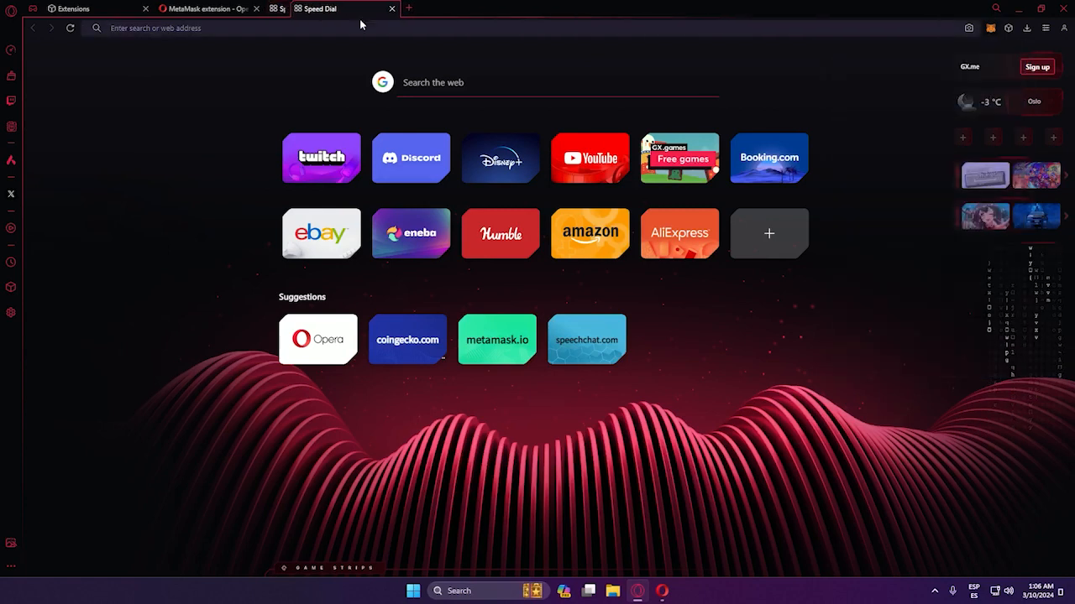
text(coingecko)
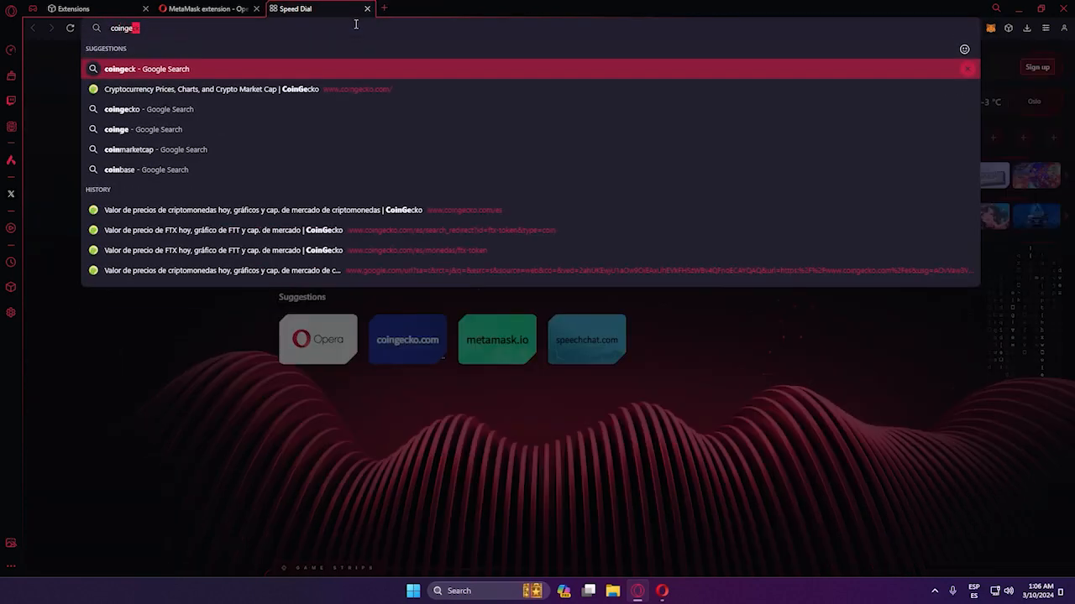
key(Return)
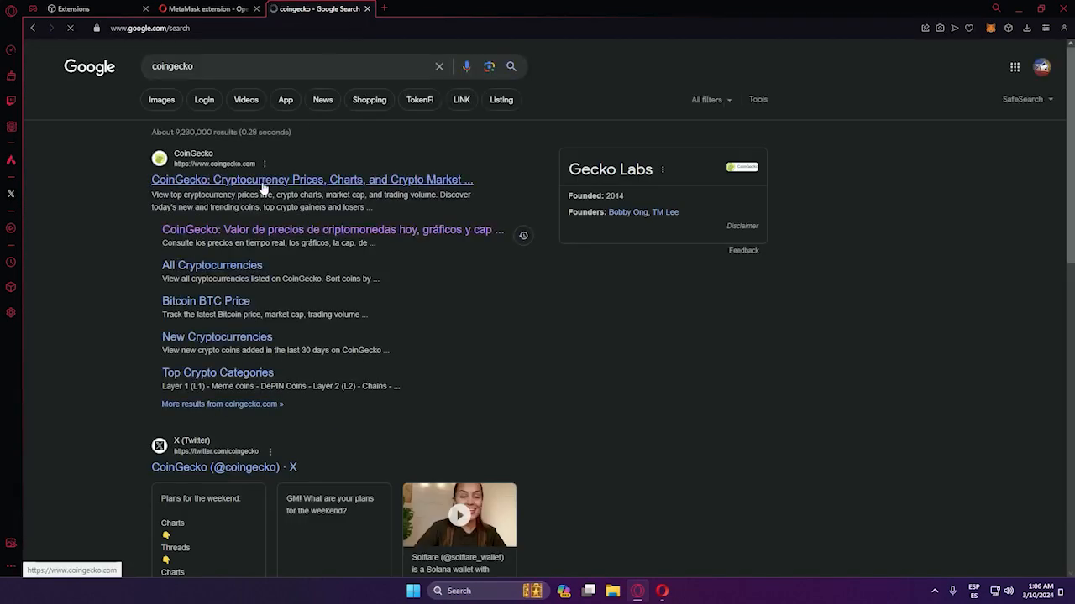
click(303, 188)
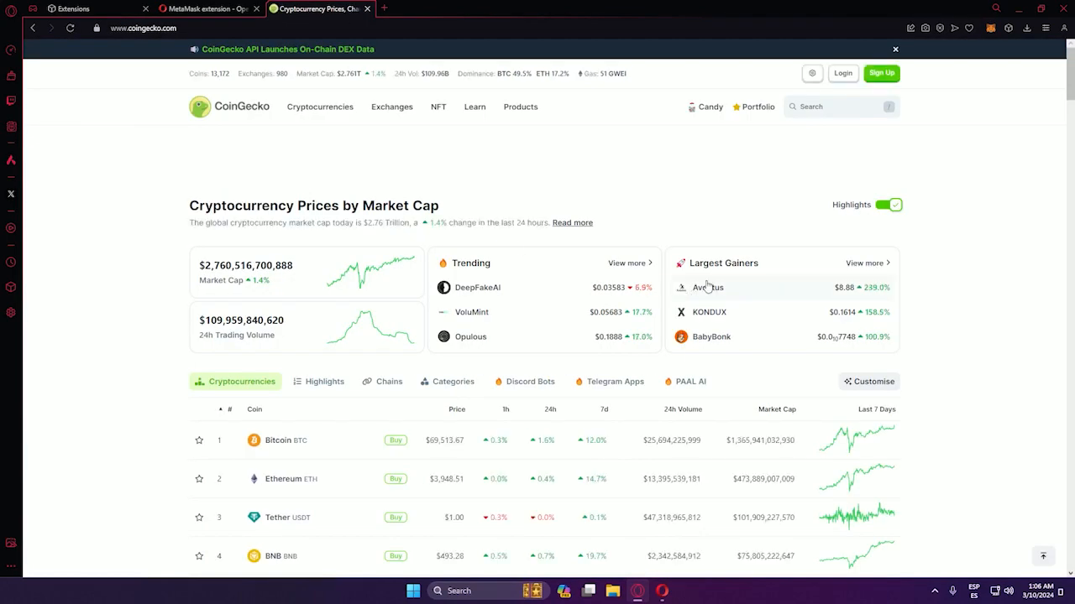
- Search CoinGecko for "ftx" and open the FTX (FTT) coin page at its contract information
click(819, 110)
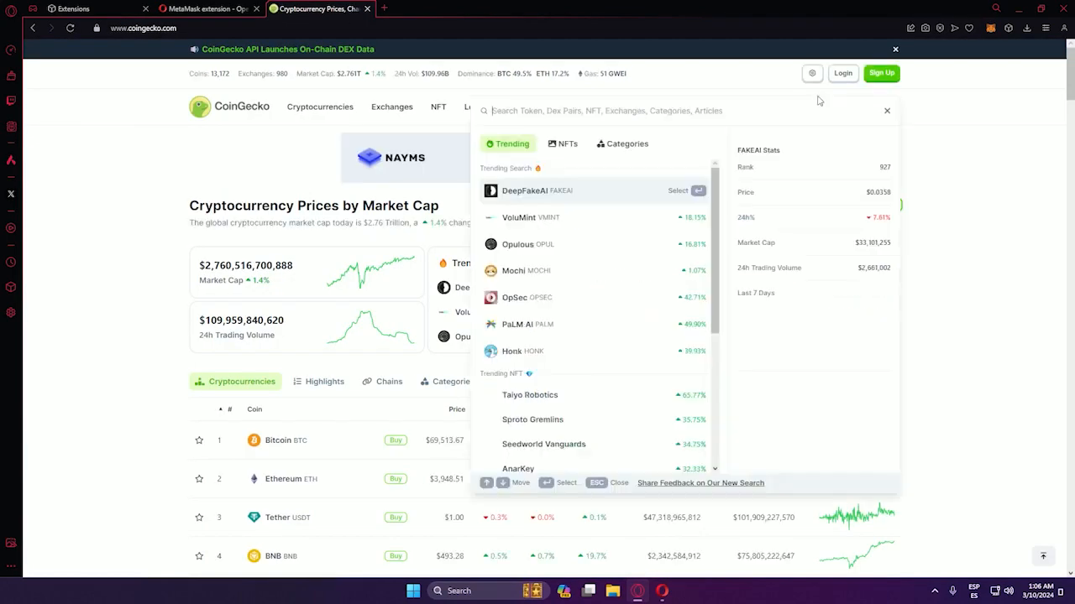
text(f)
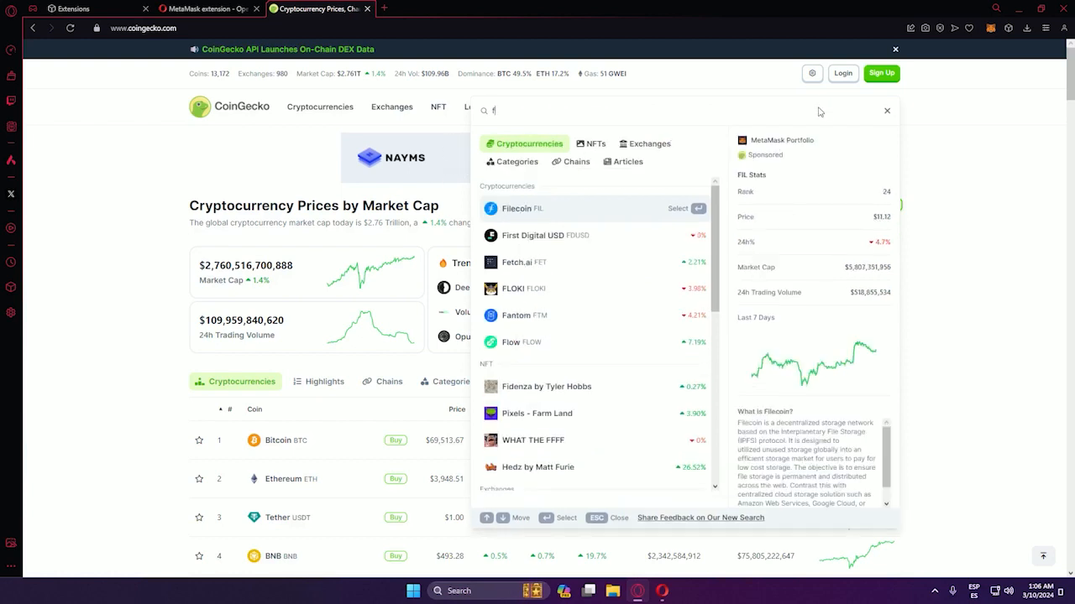
text(tx)
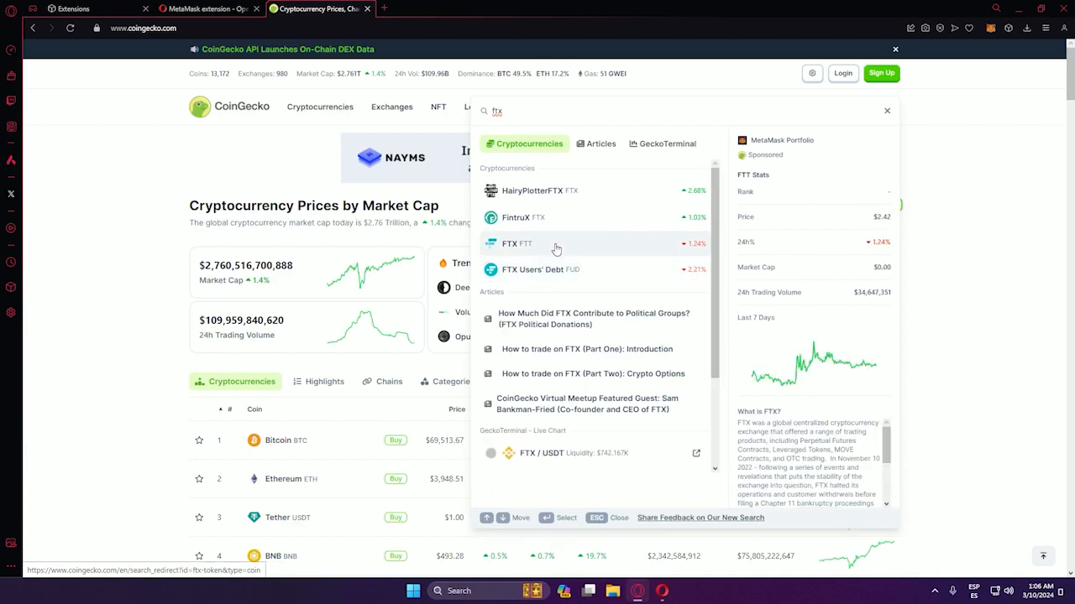
click(557, 248)
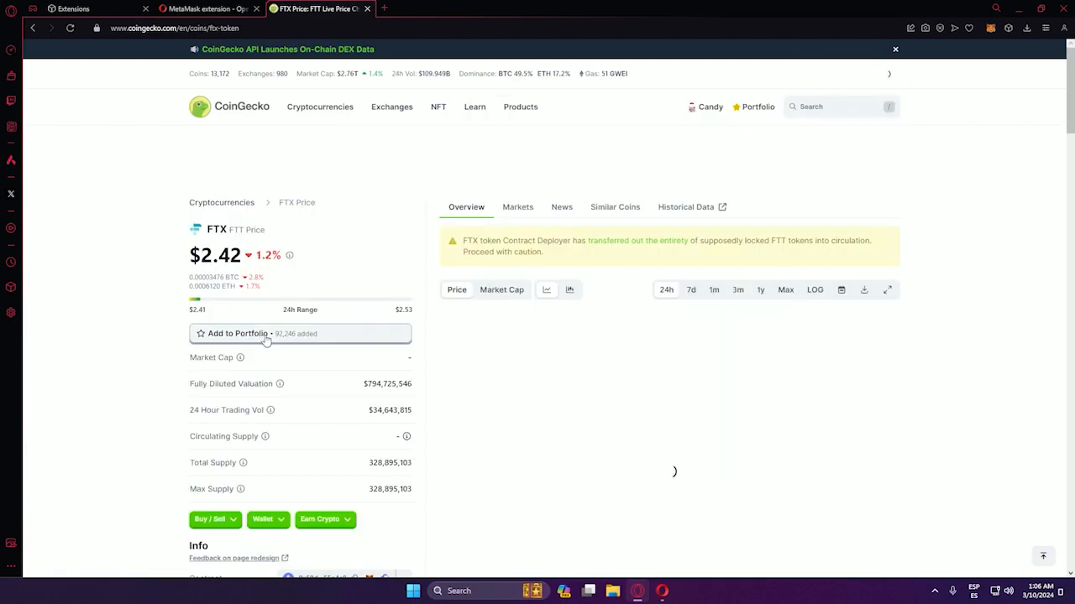
scroll(387, 367, down, 2)
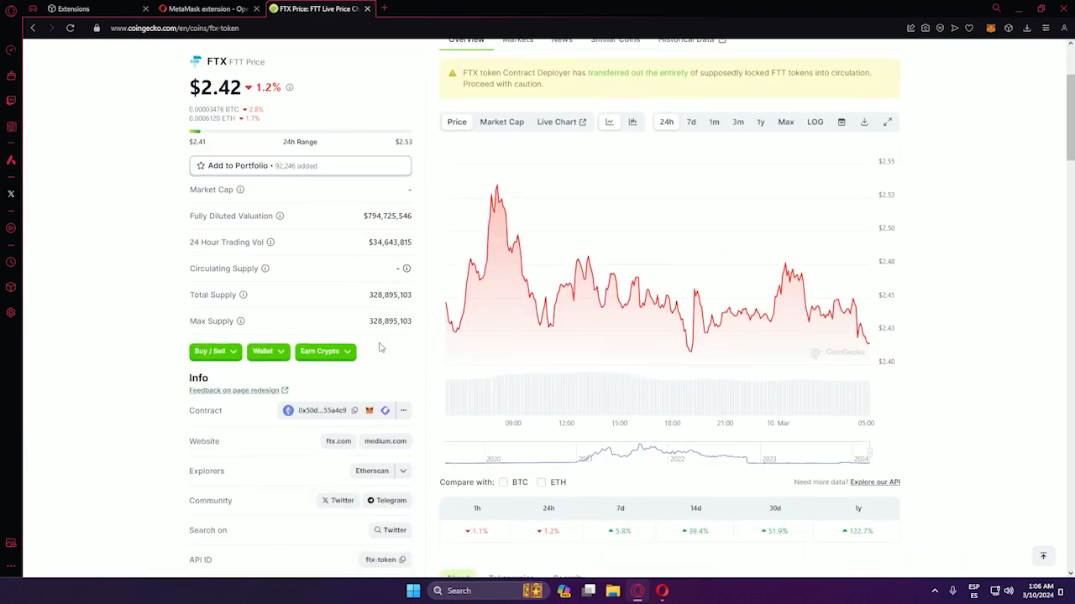
- Try to add FTX to MetaMask from its contract entry, then change MetaMask's page access for CoinGecko and reload the page
click(370, 412)
right_click(993, 31)
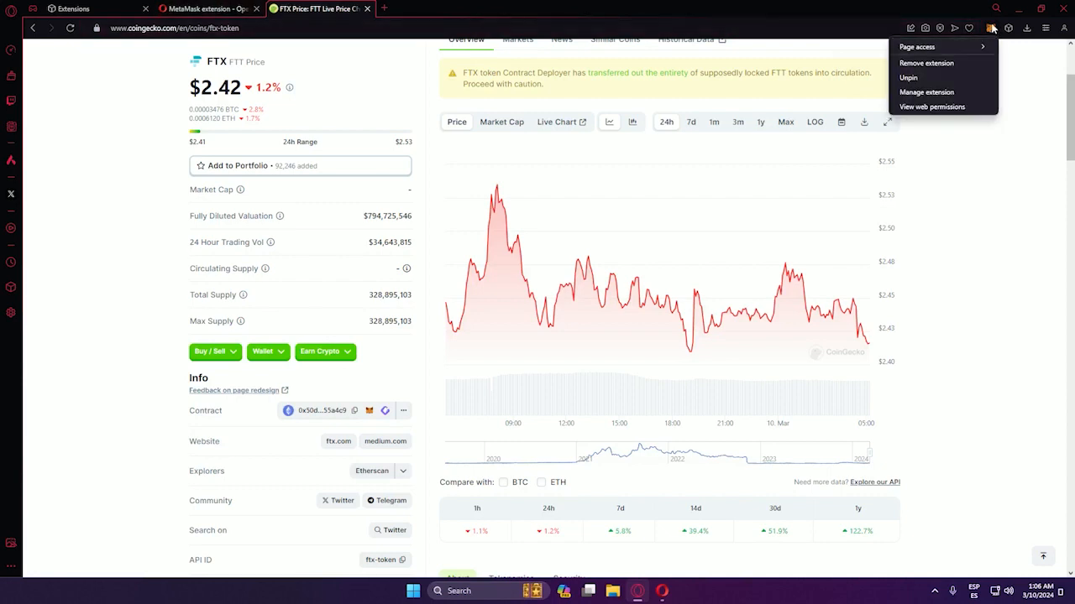
mouse_move(912, 44)
click(820, 45)
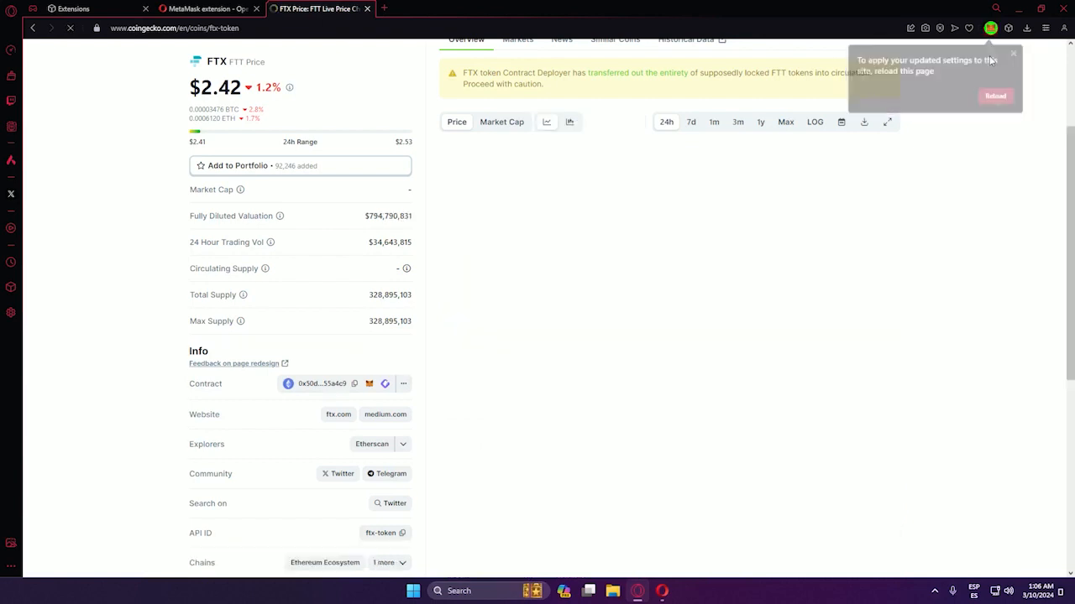
click(997, 99)
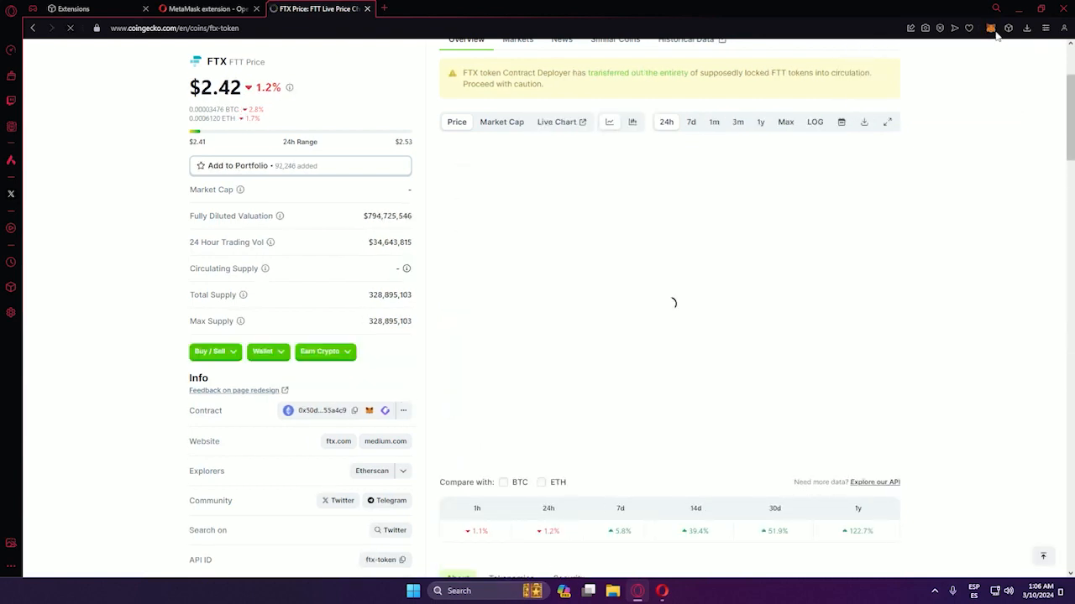
- Check the MetaMask wallet, then copy the FTX token's contract address from the coin page
click(993, 30)
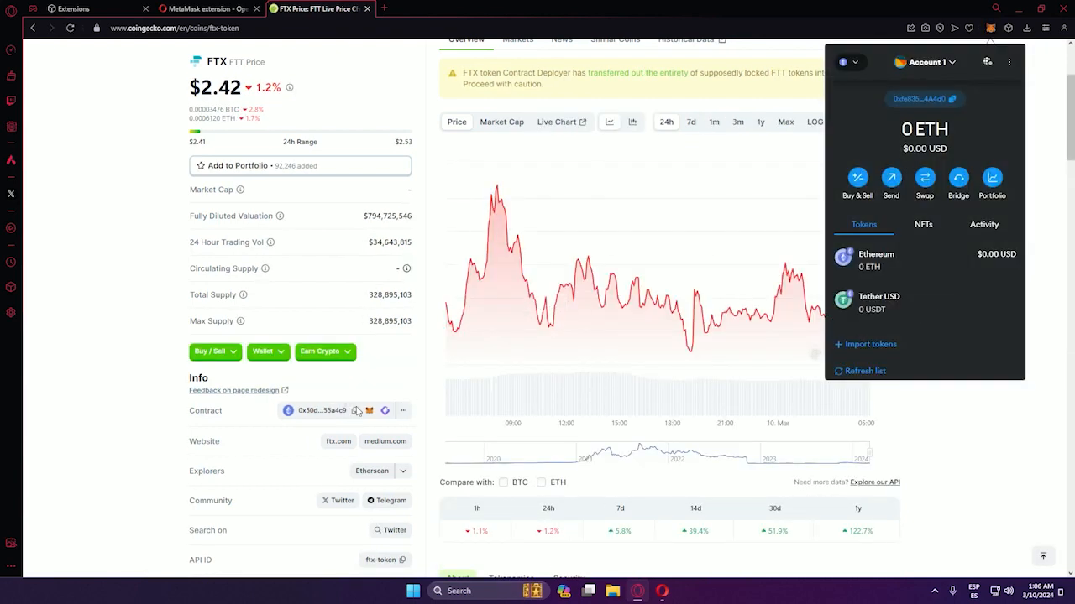
click(353, 416)
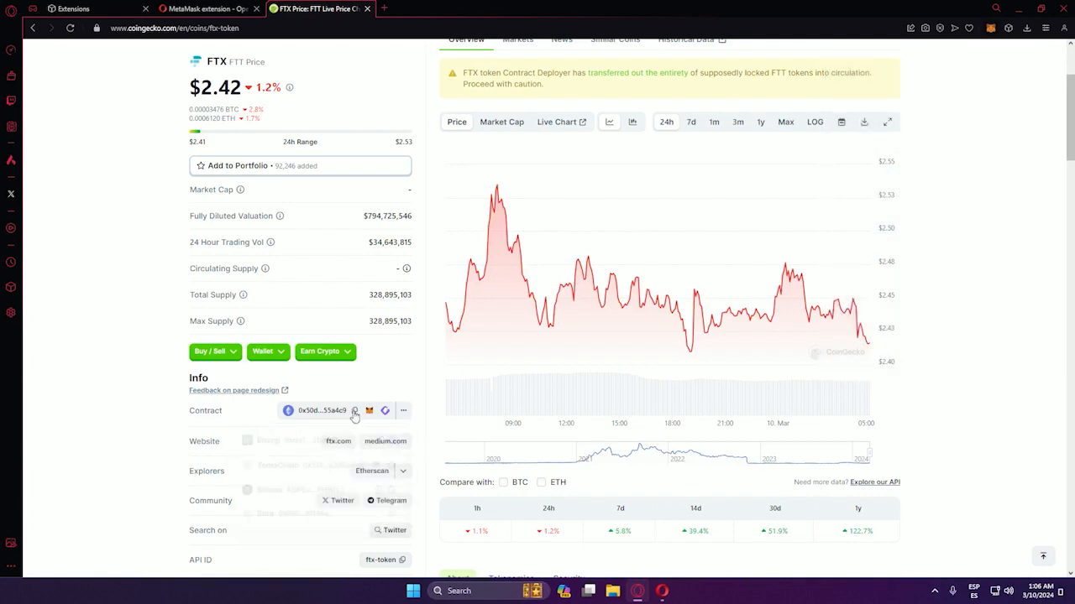
click(354, 412)
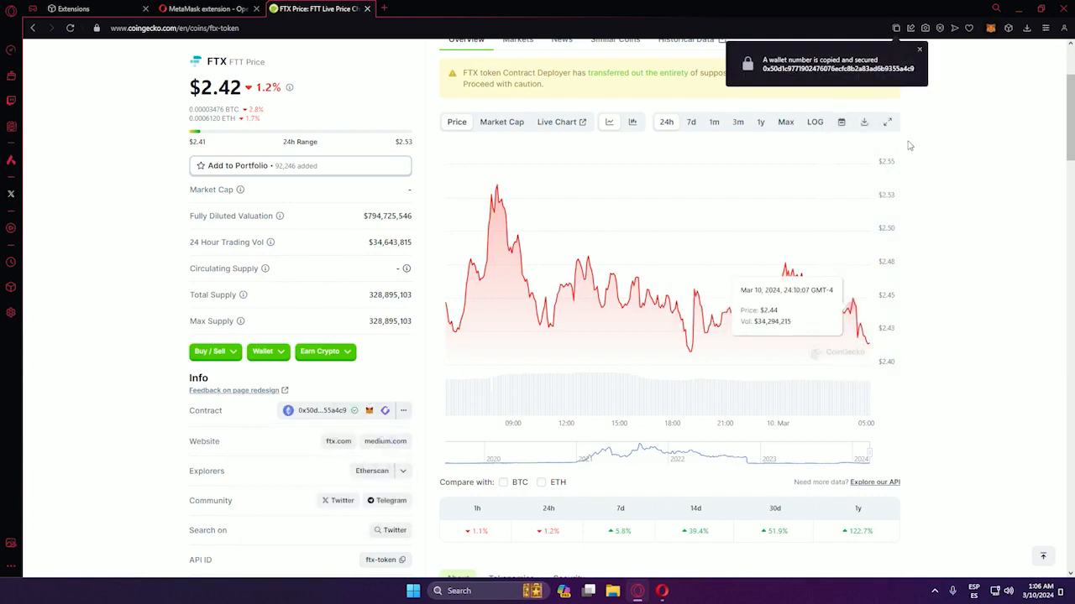
right_click(989, 30)
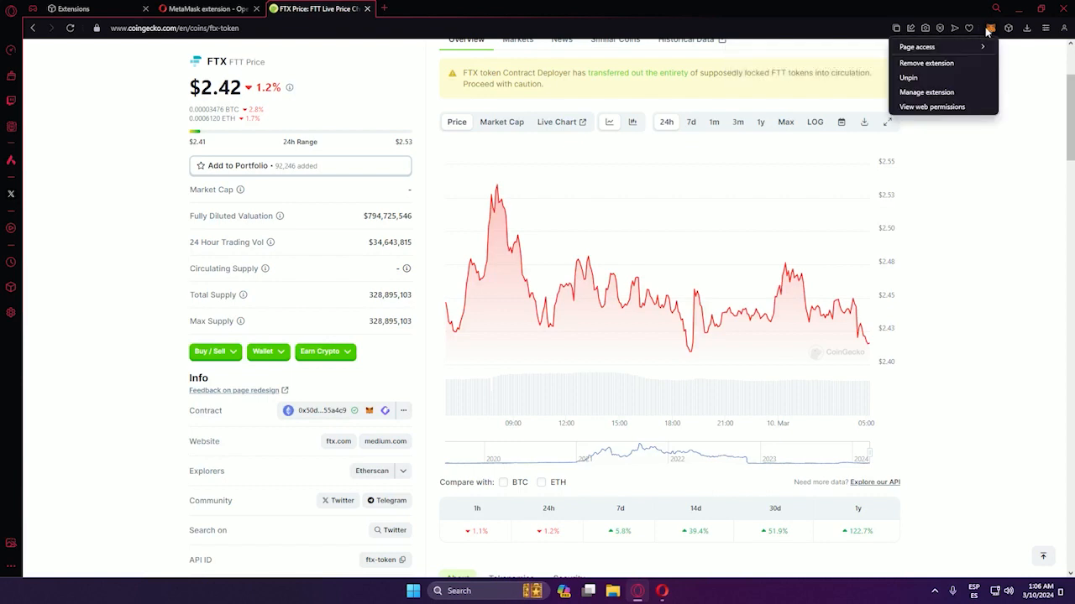
click(991, 31)
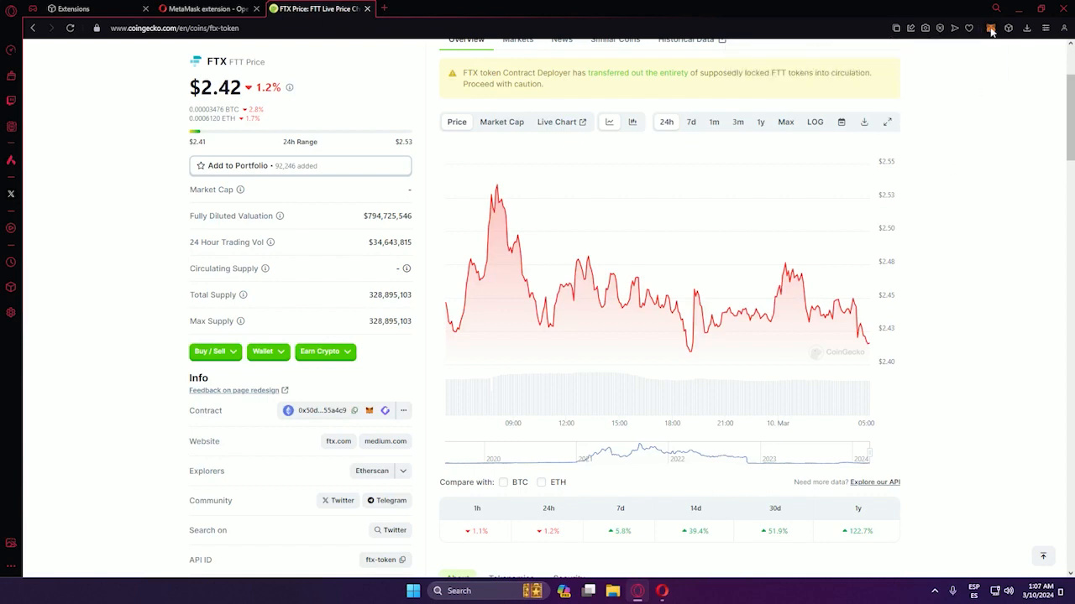
click(383, 8)
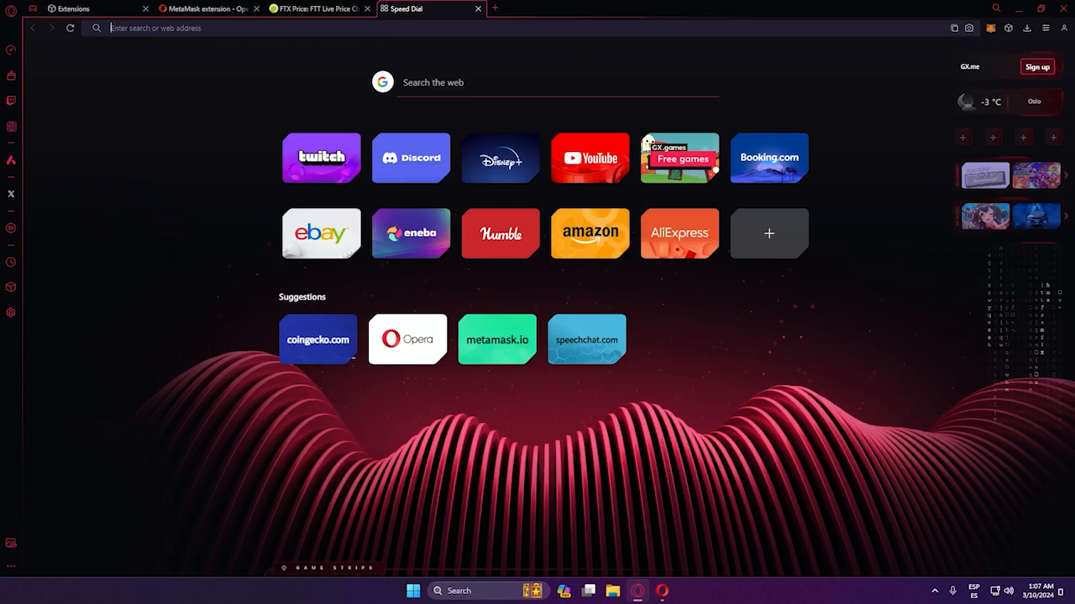
click(478, 8)
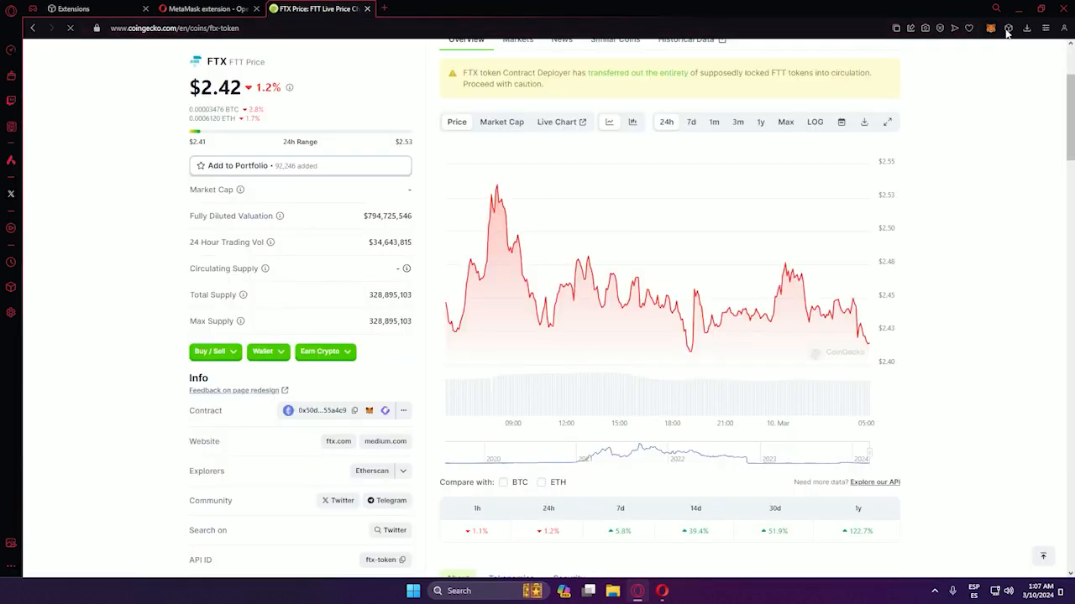
- Import FTX Token into MetaMask as a custom token using the copied contract address, then review the token list and close the wallet
click(1008, 30)
click(934, 112)
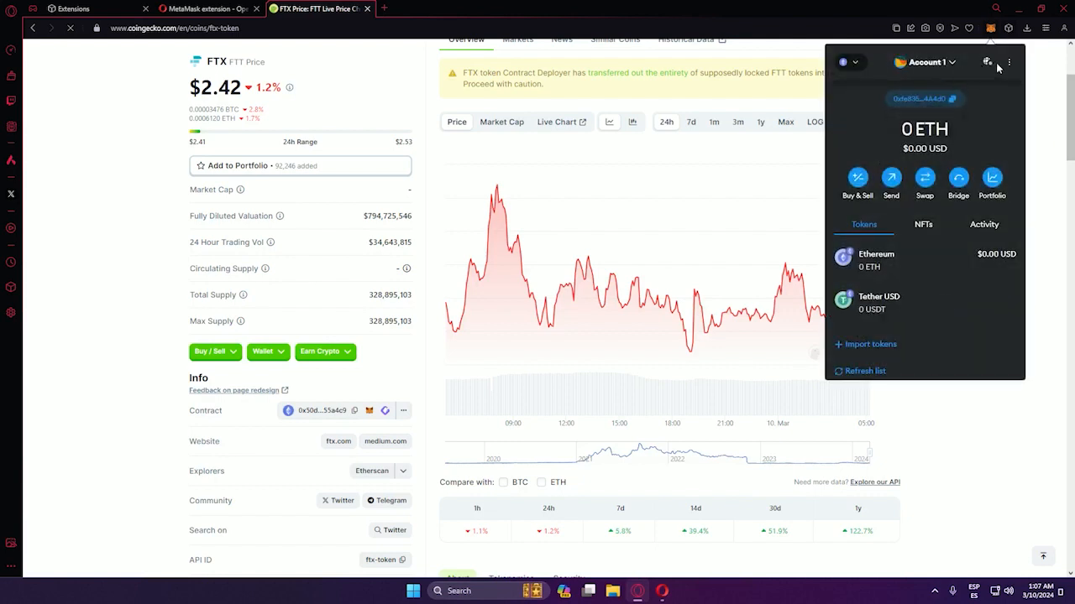
click(870, 344)
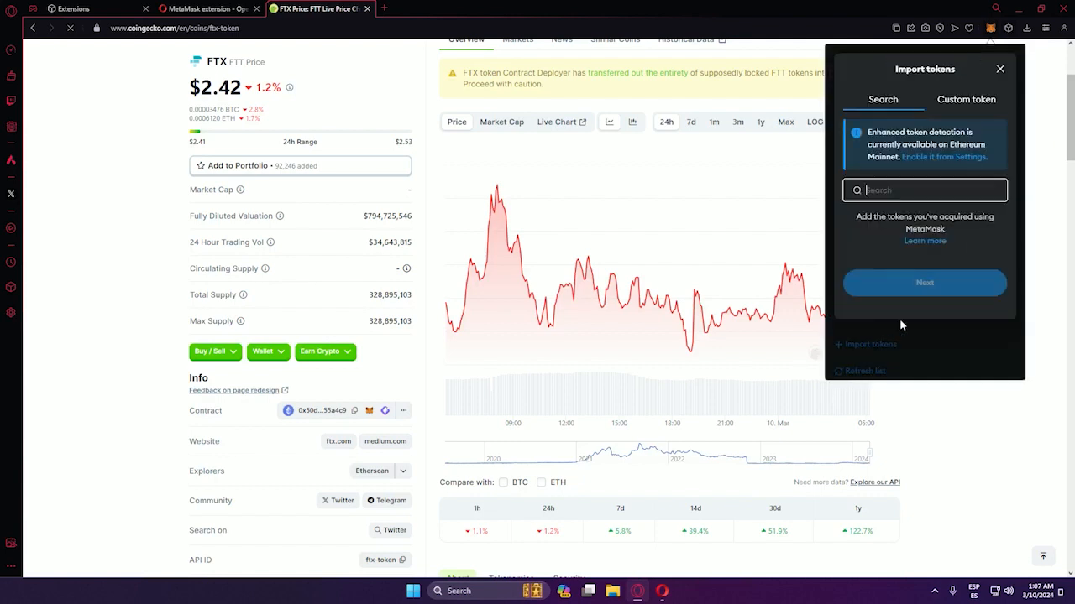
click(954, 104)
key(ctrl+v)
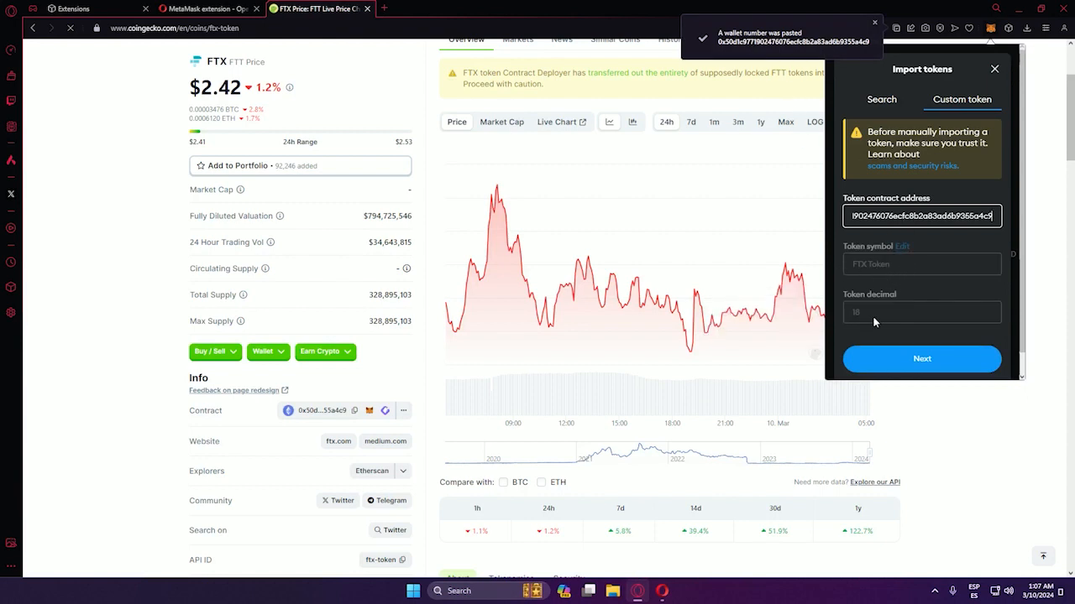
click(901, 367)
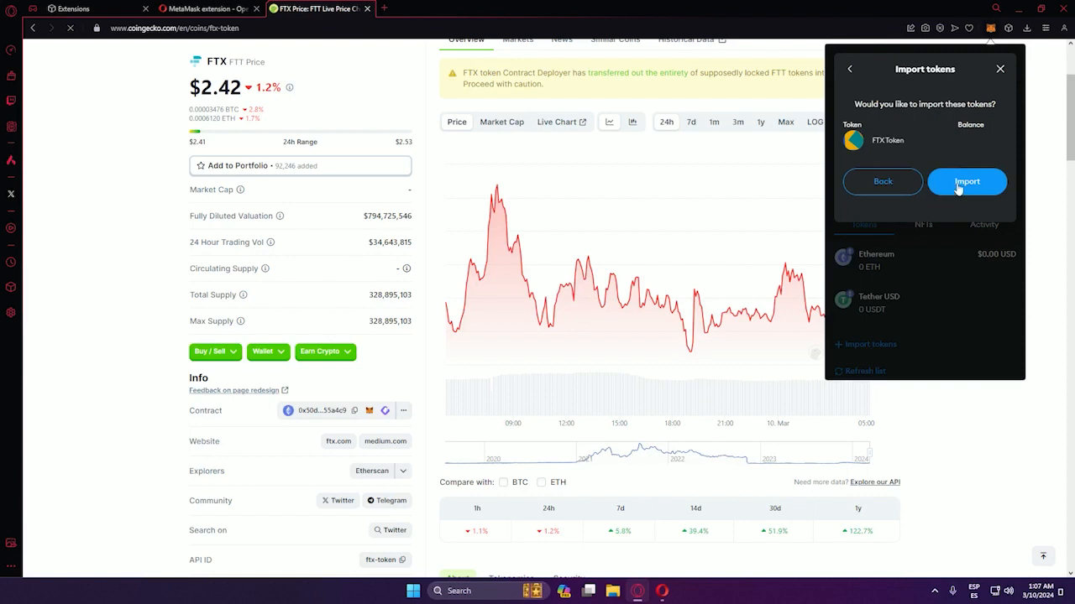
click(957, 185)
click(843, 98)
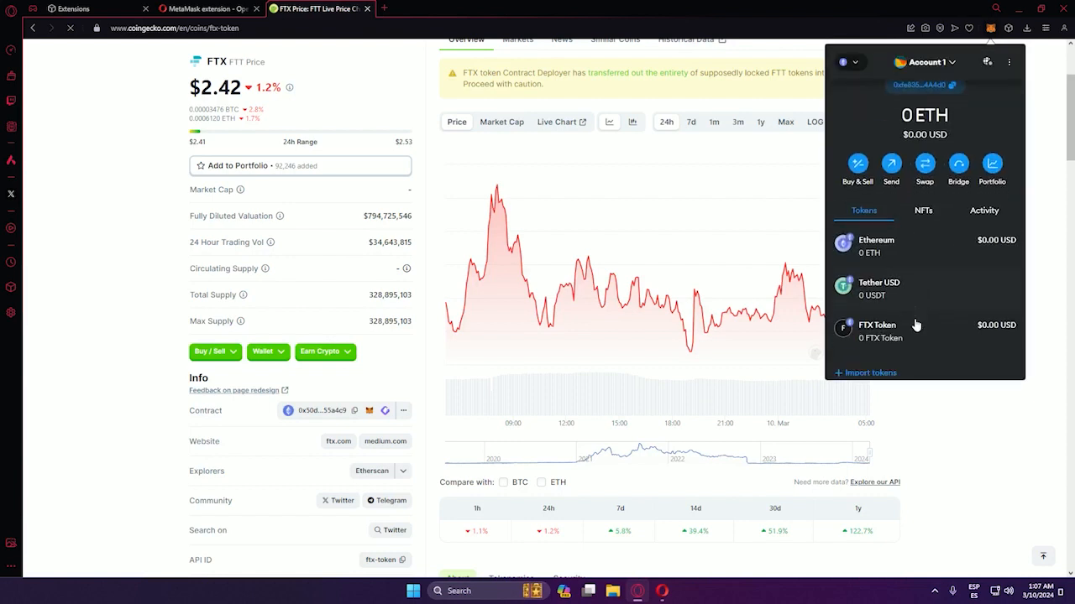
scroll(911, 321, down, 1)
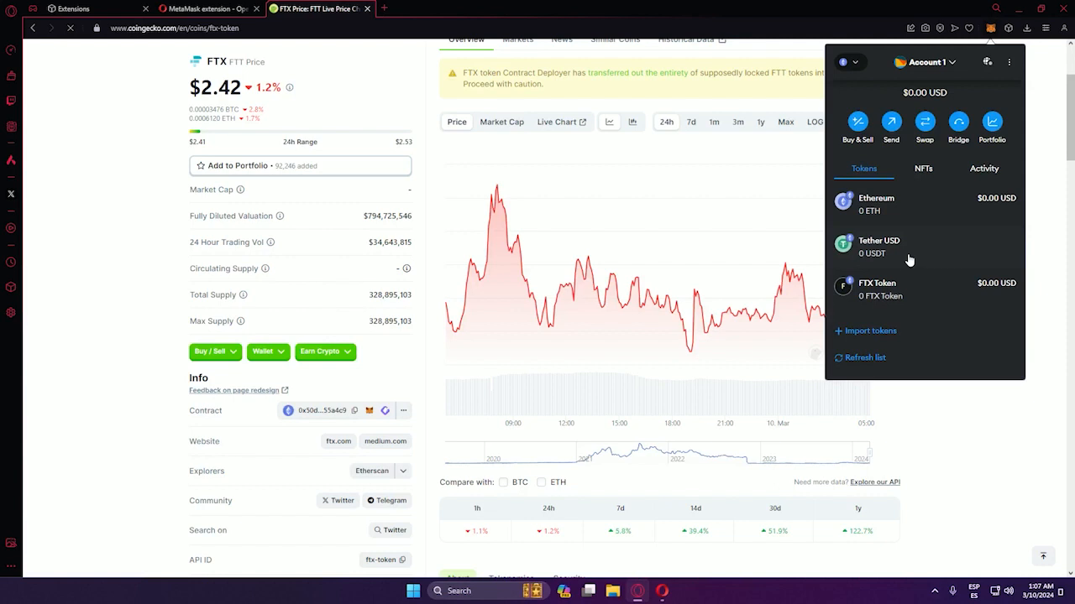
click(382, 386)
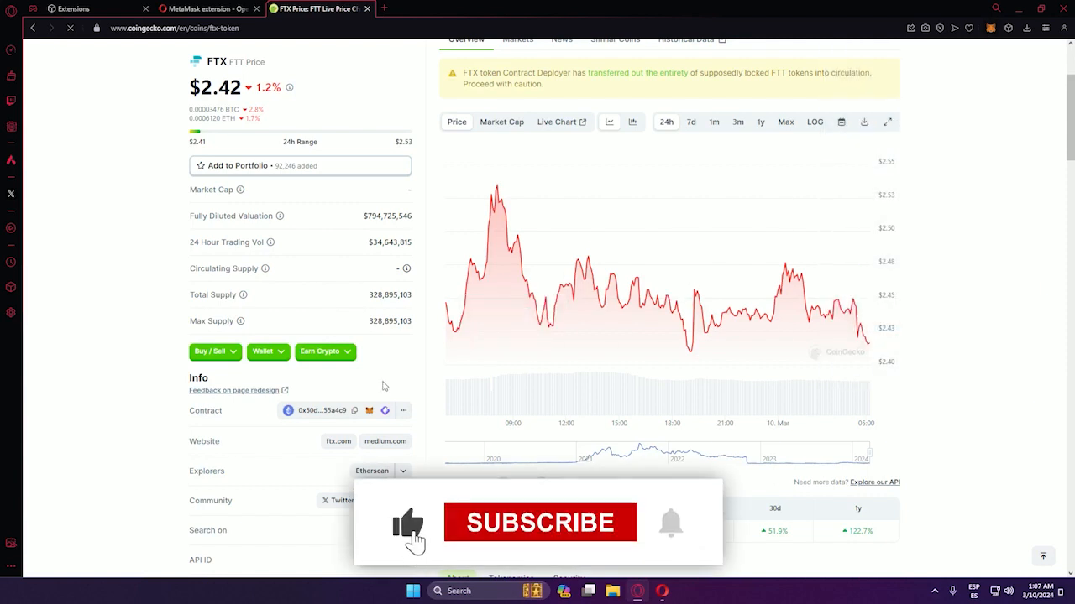